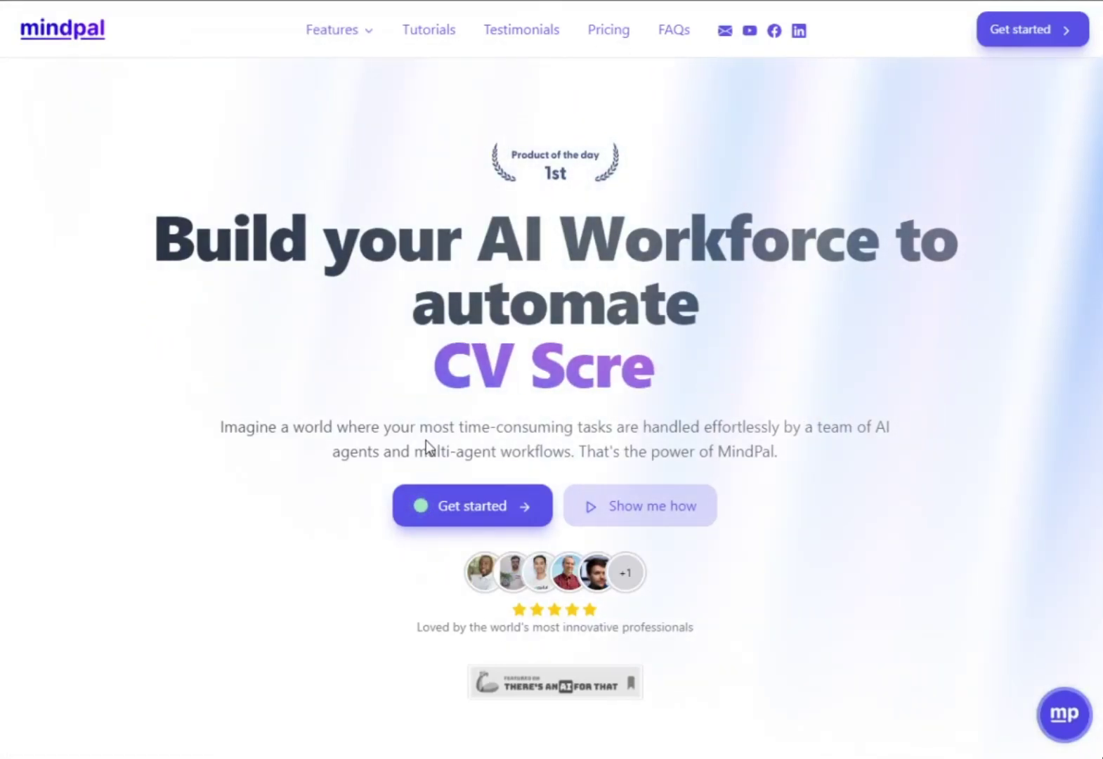
Play the how-it-works introduction video, then close it
left_click(664, 515)
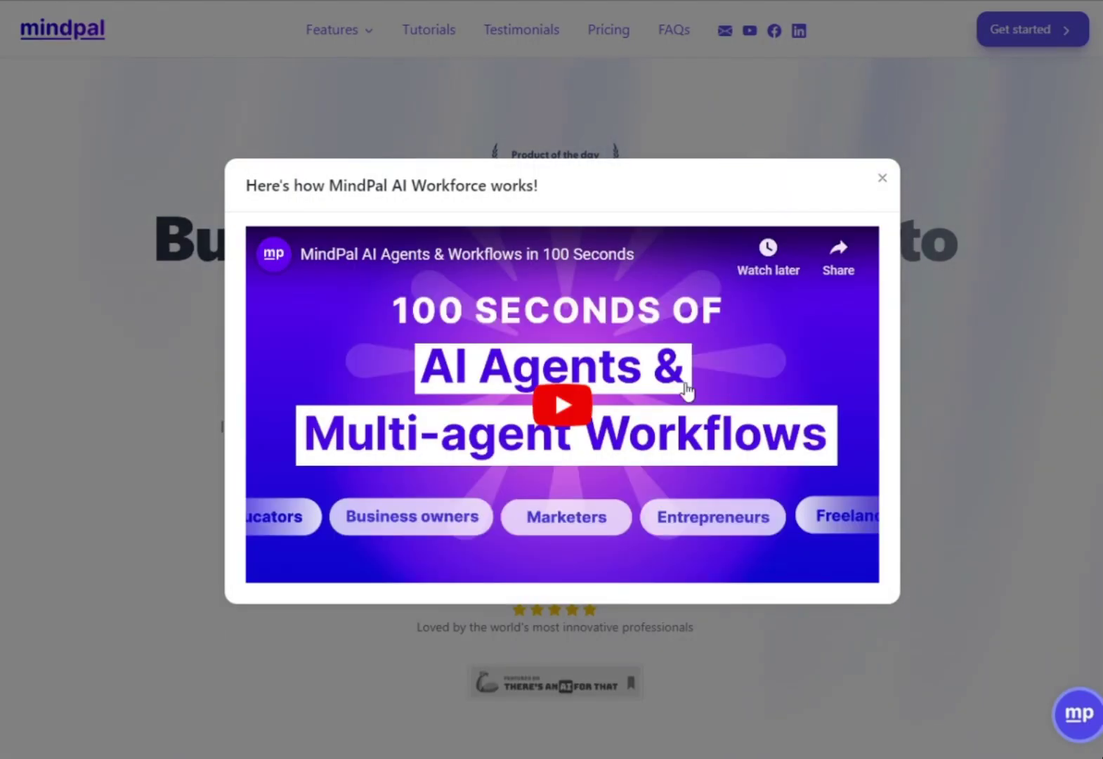
left_click(910, 288)
scroll(943, 372, "down", 10)
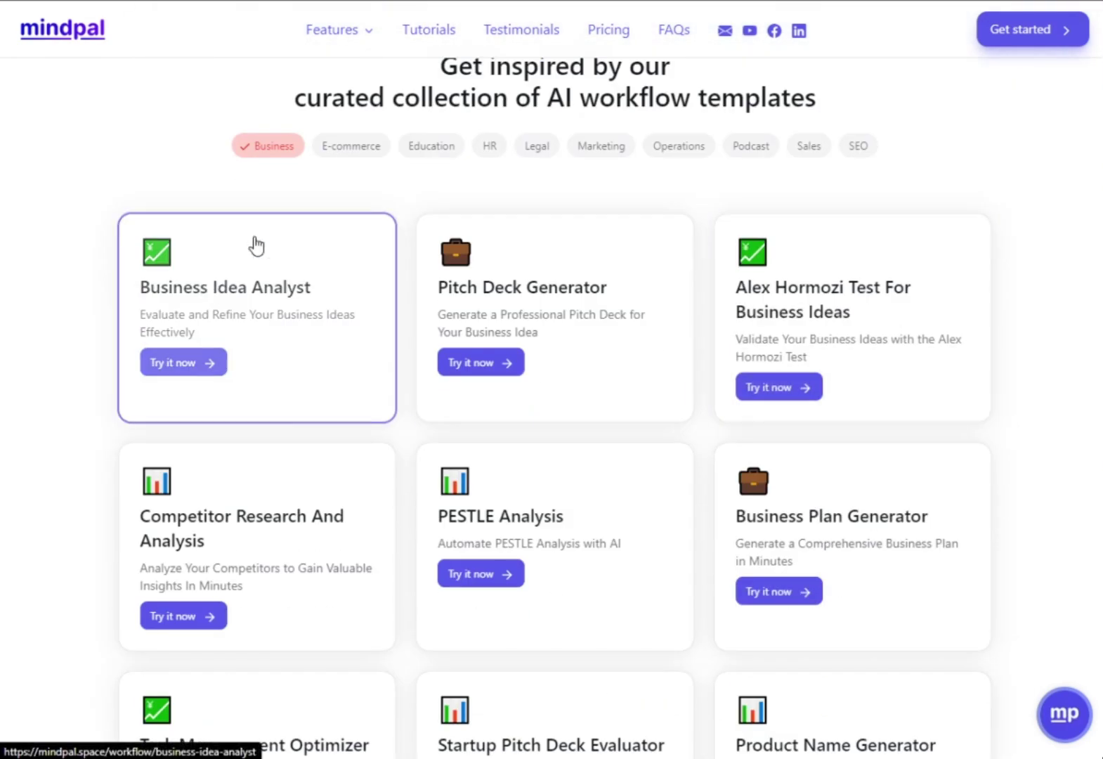
Browse the workflow templates, trying the E-commerce, Marketing, Education and SEO filters
left_click(341, 147)
left_click(594, 151)
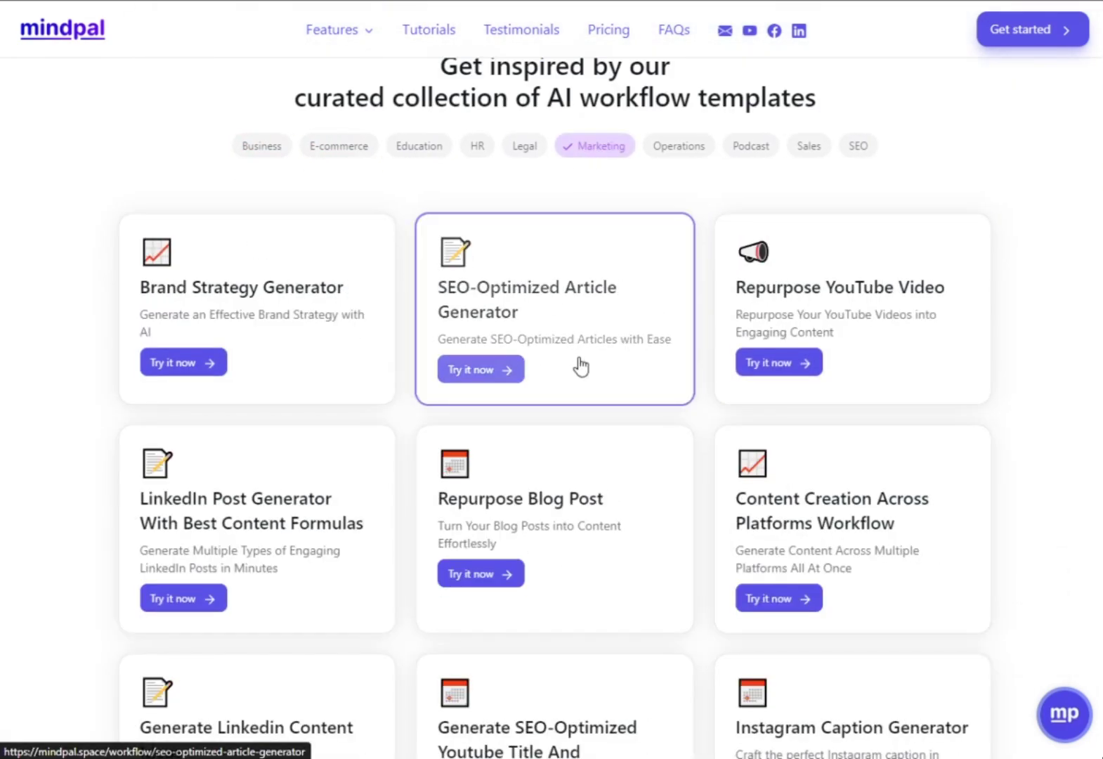
left_click(445, 151)
left_click(857, 151)
left_click(857, 150)
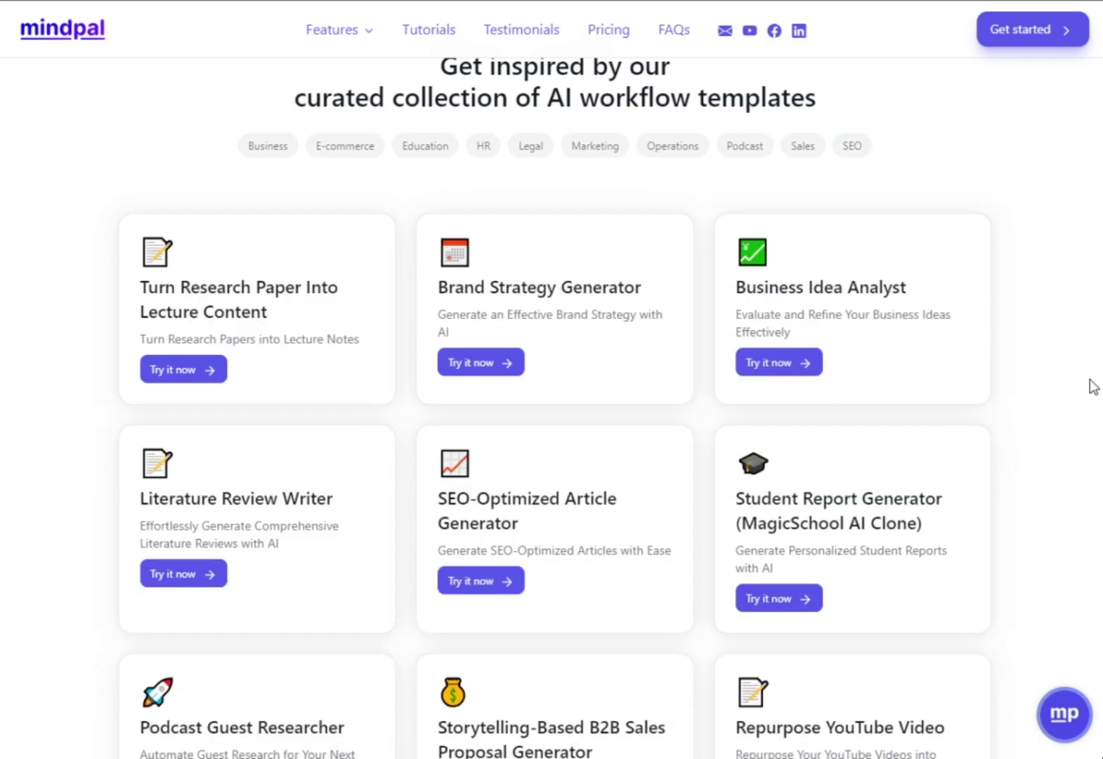
scroll(1066, 383, "down", 20)
scroll(1067, 383, "down", 20)
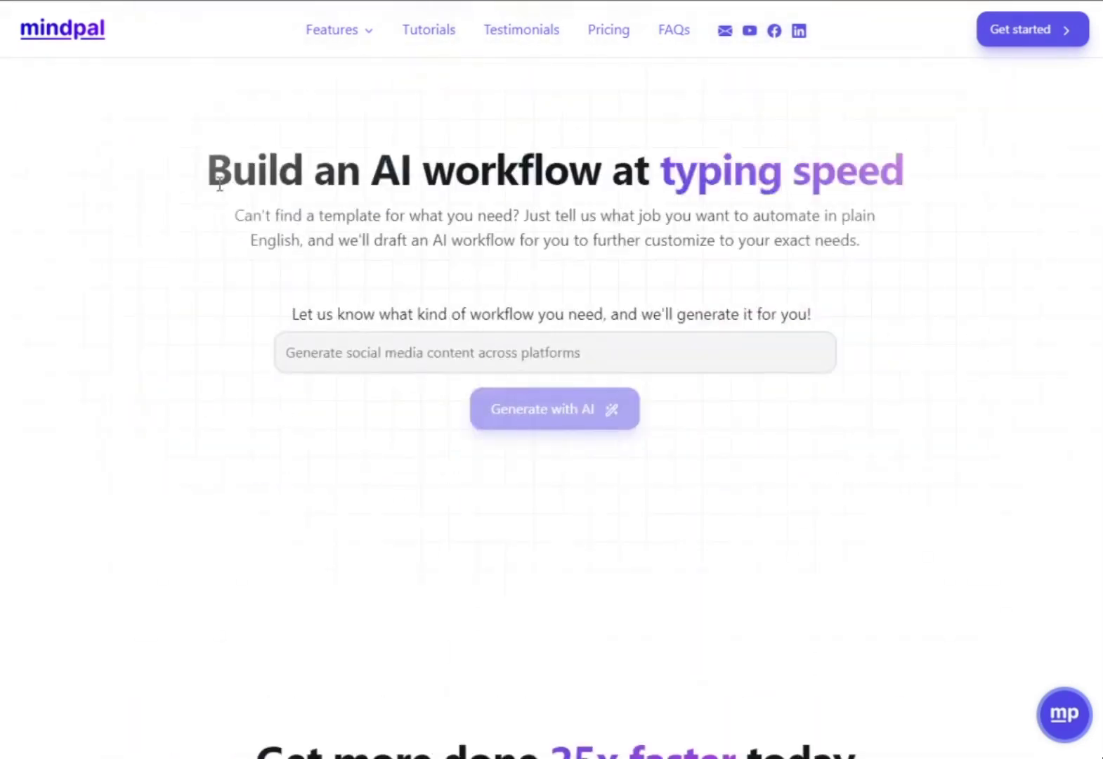
scroll(973, 229, "down", 20)
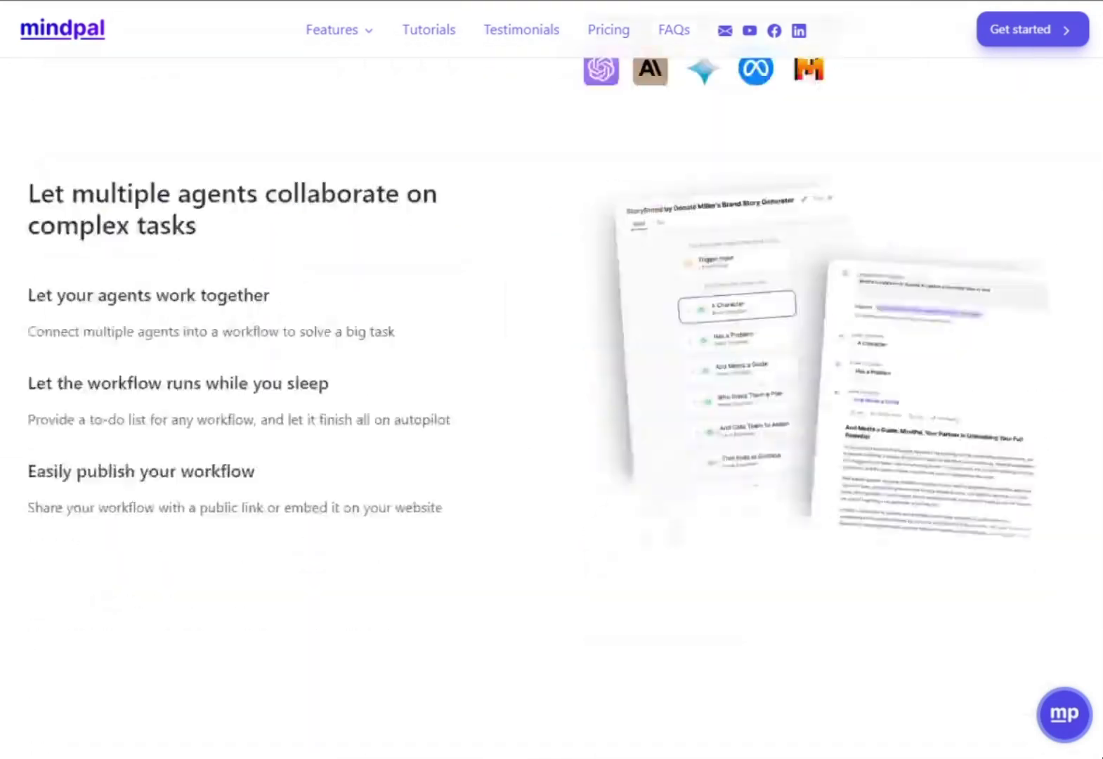
scroll(552, 408, "down", 10)
scroll(552, 408, "down", 3)
scroll(552, 407, "up", 6)
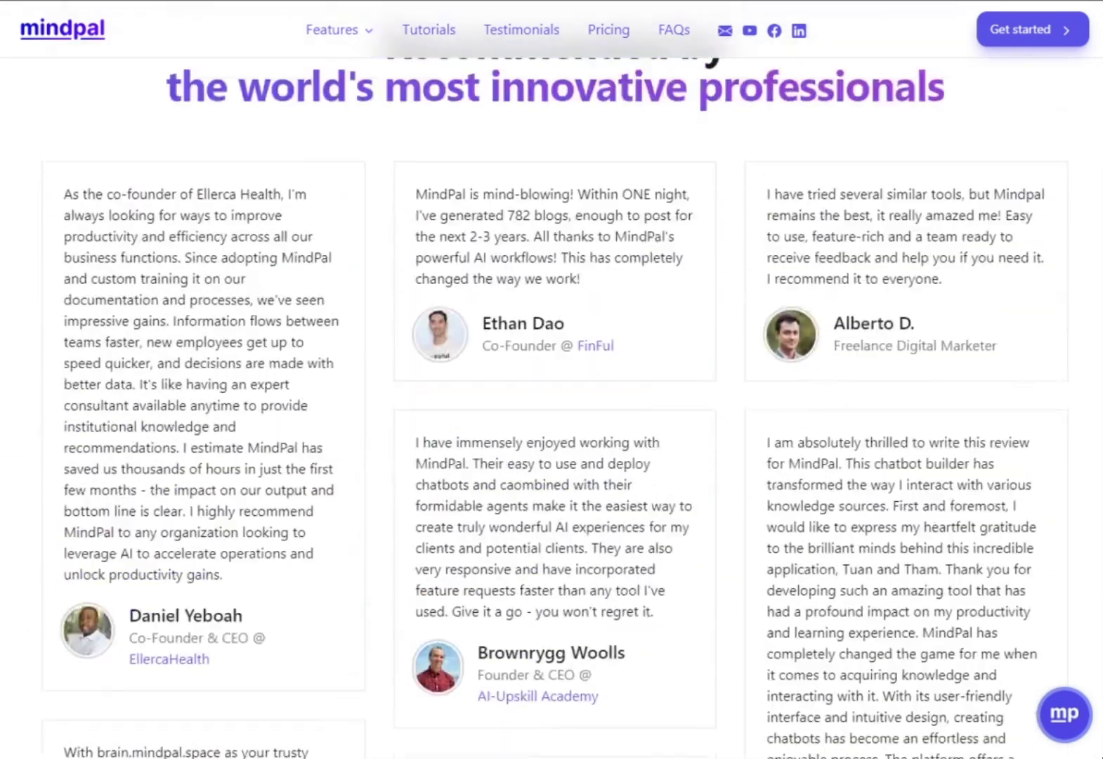
scroll(551, 407, "down", 4)
scroll(551, 407, "down", 15)
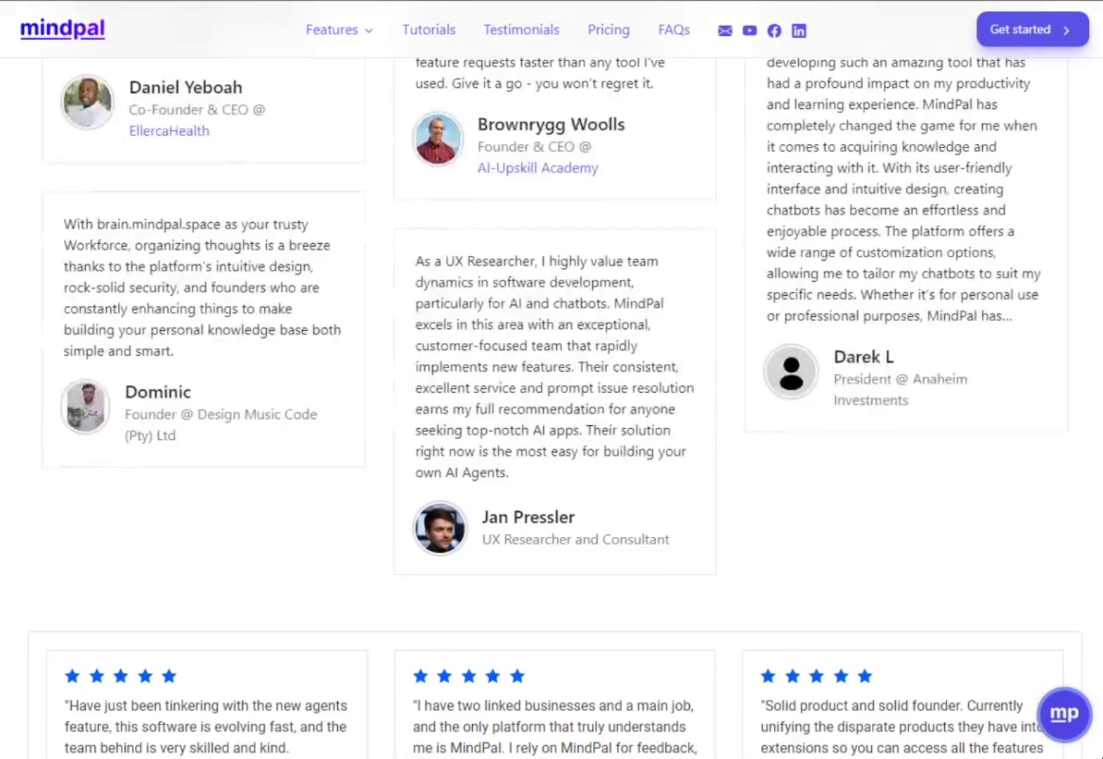
scroll(552, 408, "down", 20)
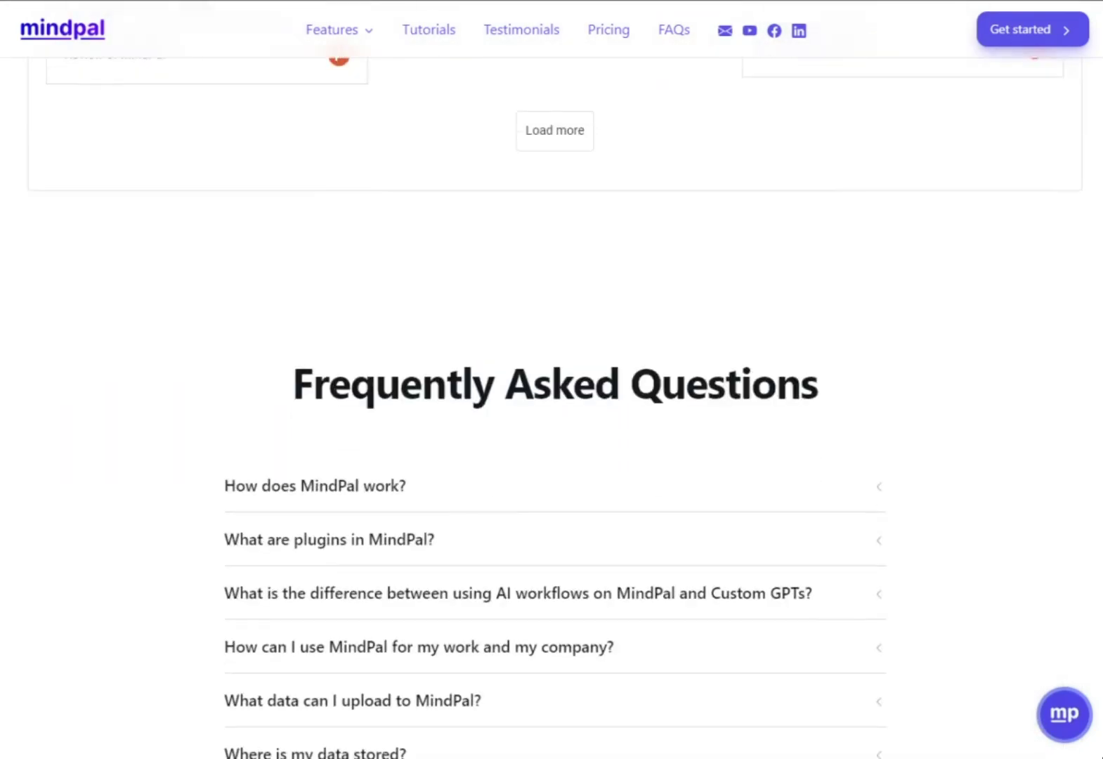
scroll(554, 510, "up", 20)
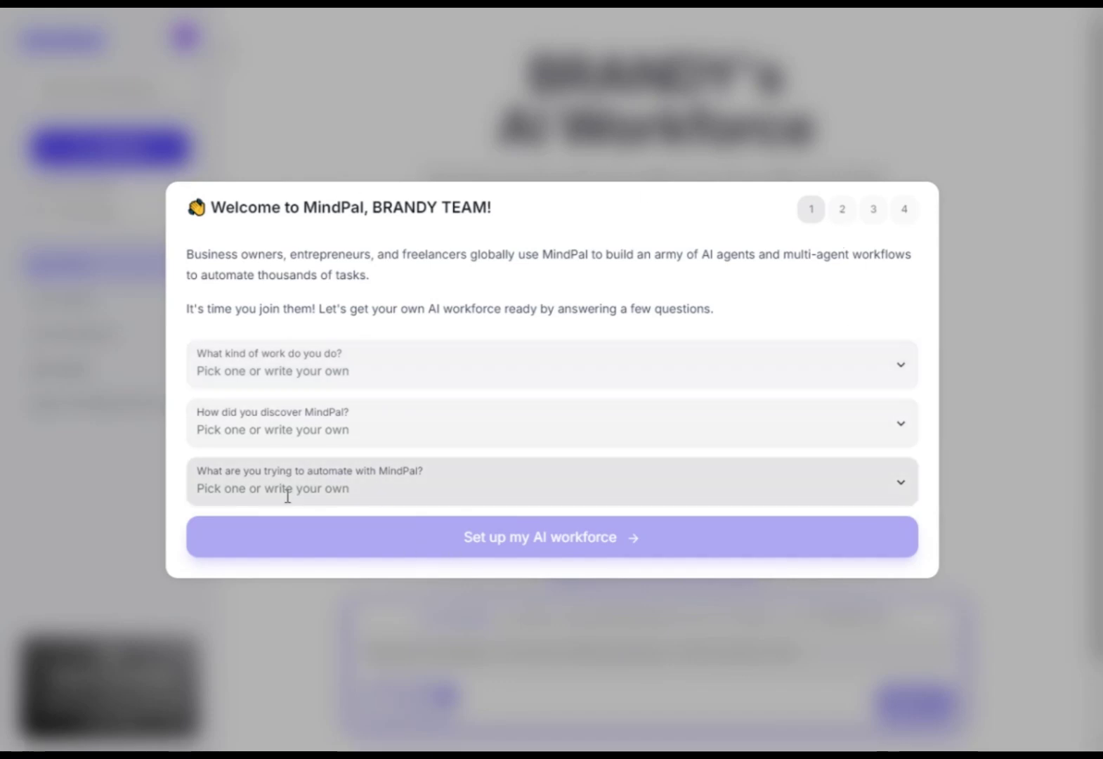
Answer how you found MindPal with Web Search, replacing the first YouTube answer
left_click(285, 430)
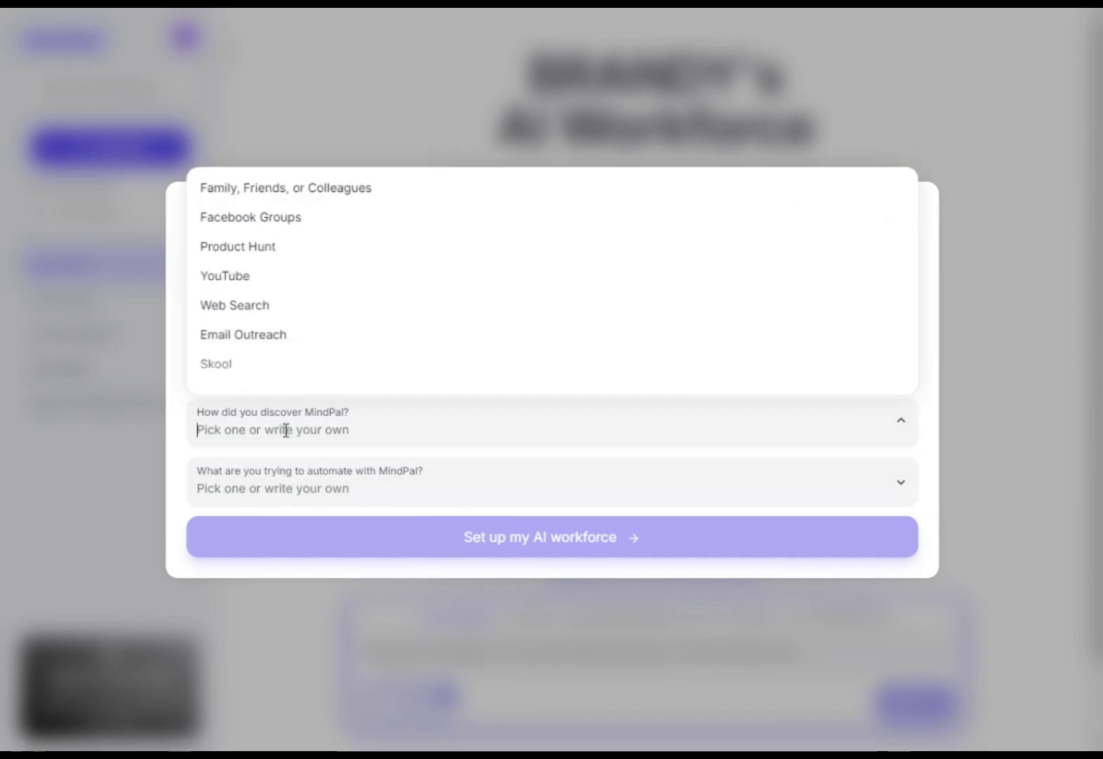
left_click(274, 281)
left_click(328, 427)
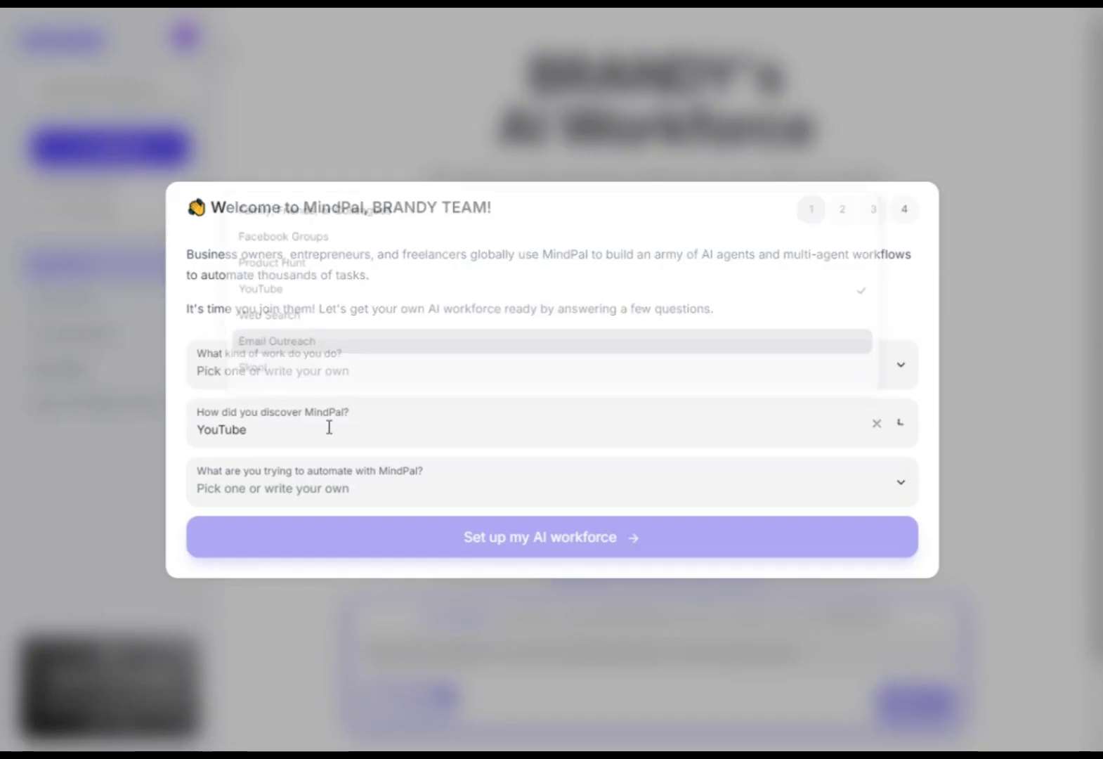
left_click(323, 304)
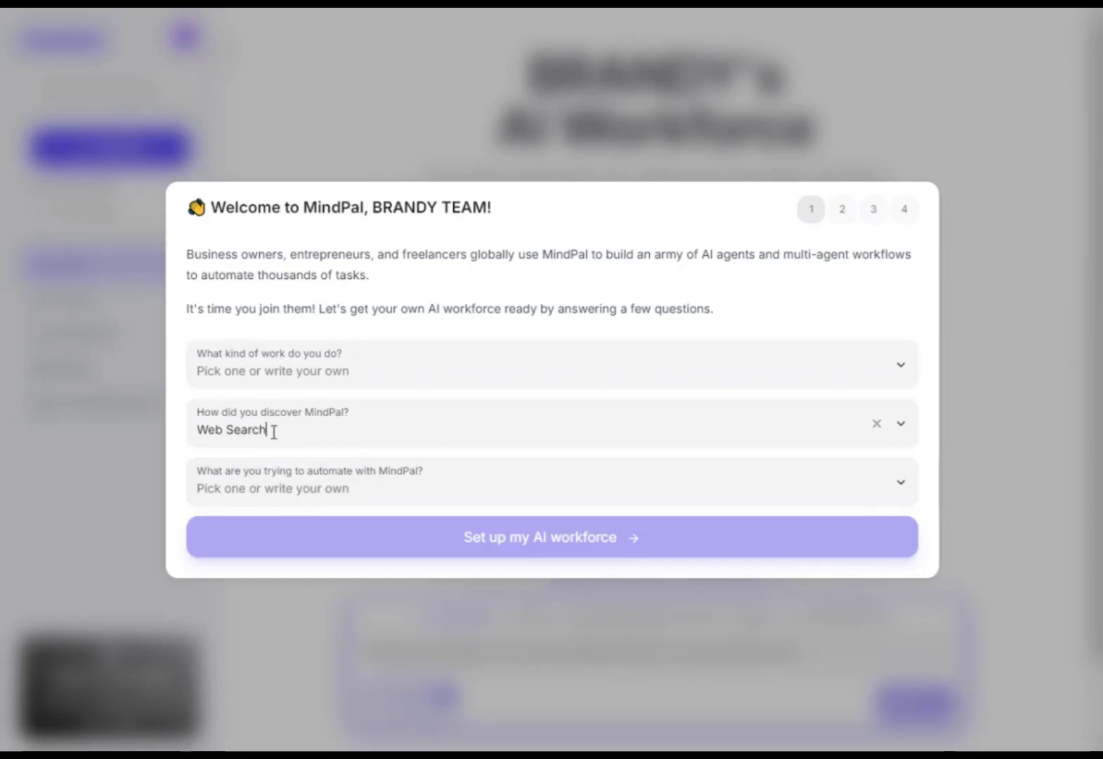
left_click(901, 423)
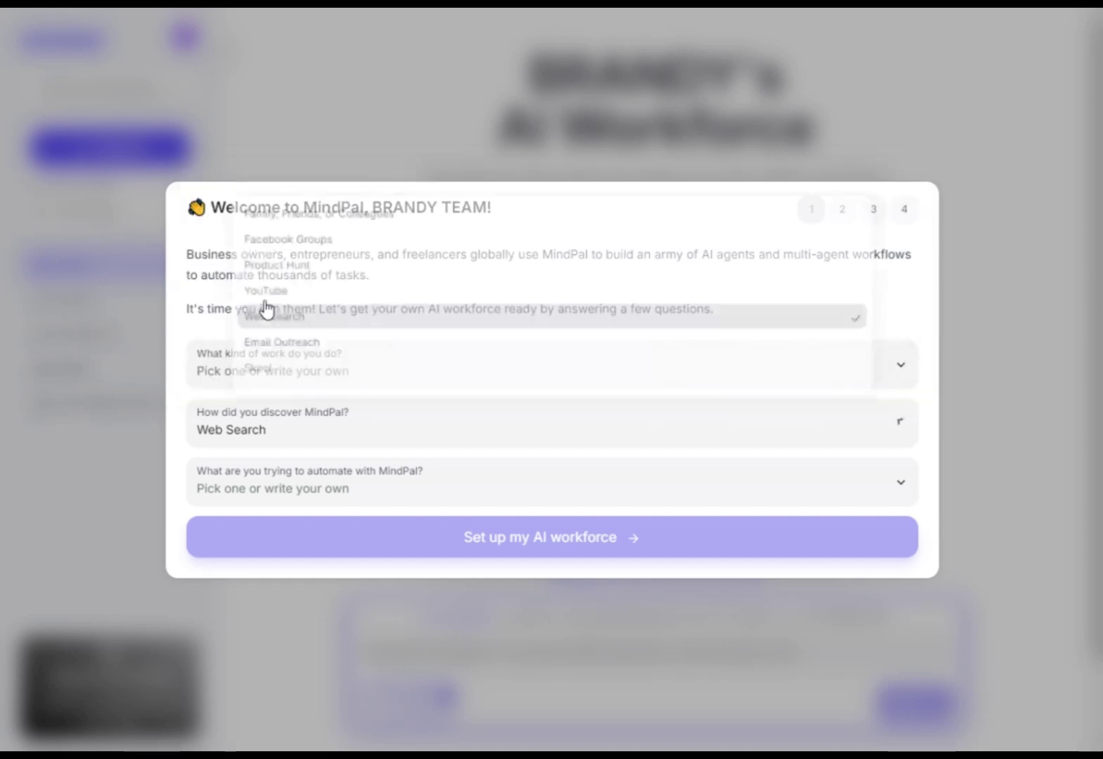
Choose Student as the kind of work and Automate research as the goal, then submit
left_click(201, 371)
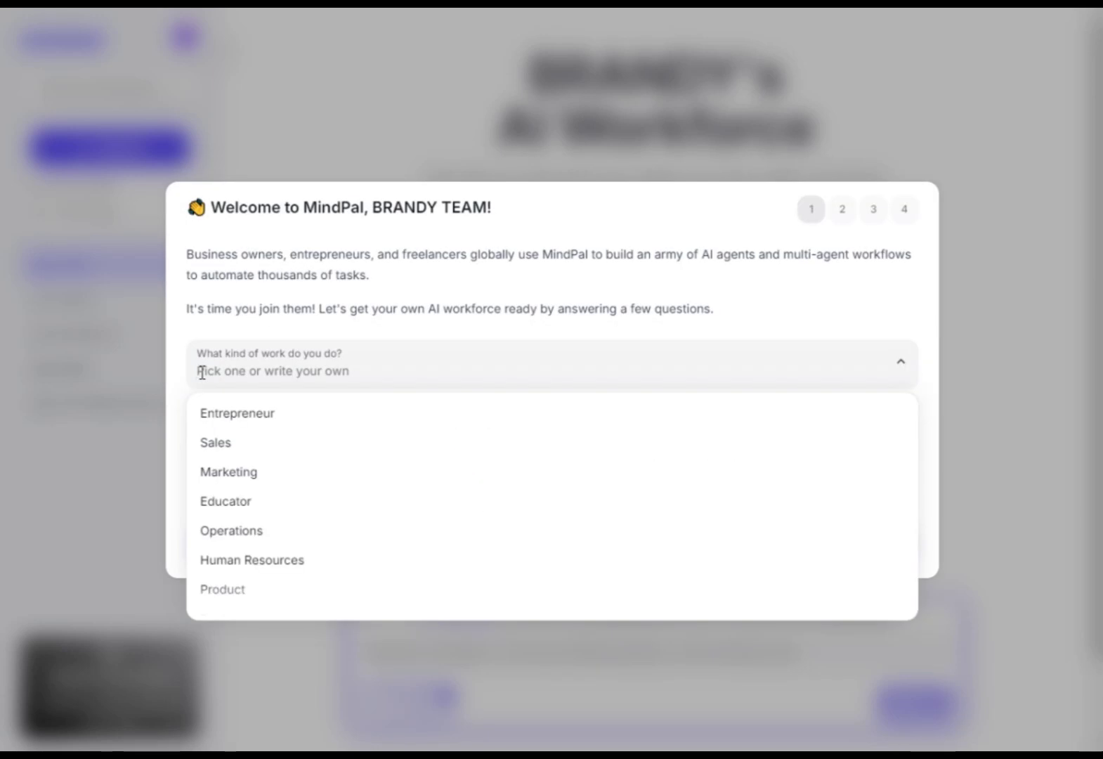
scroll(243, 598, "down", 4)
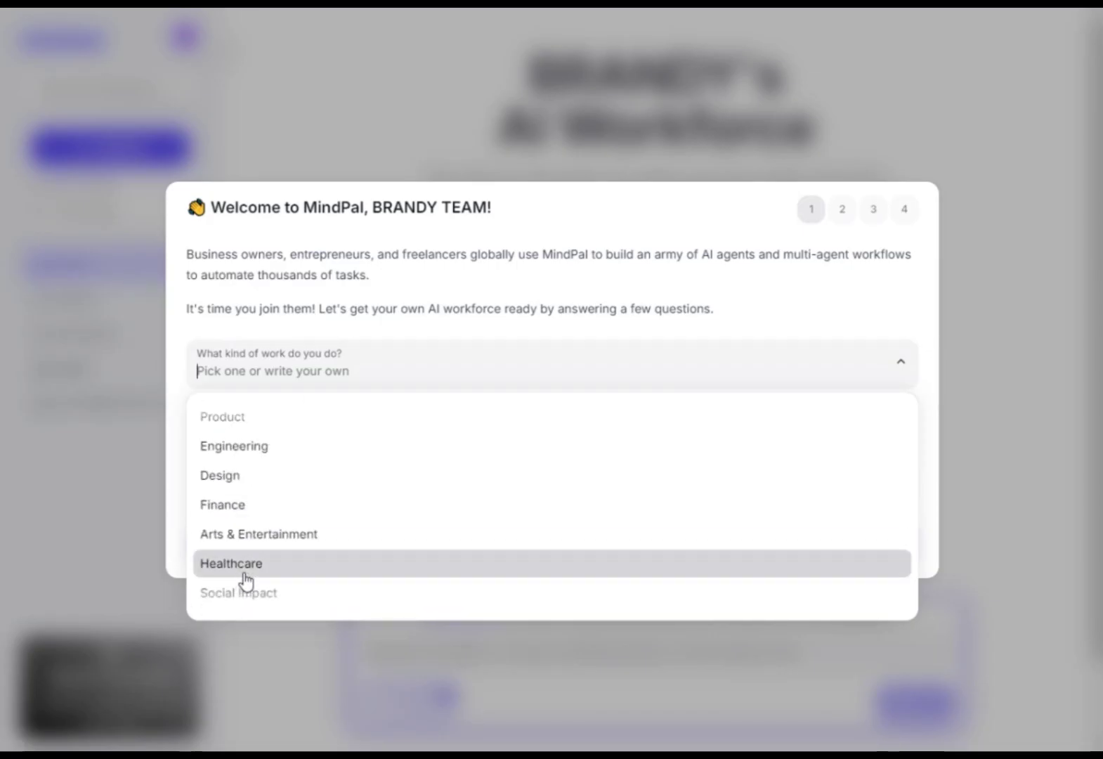
left_click(250, 570)
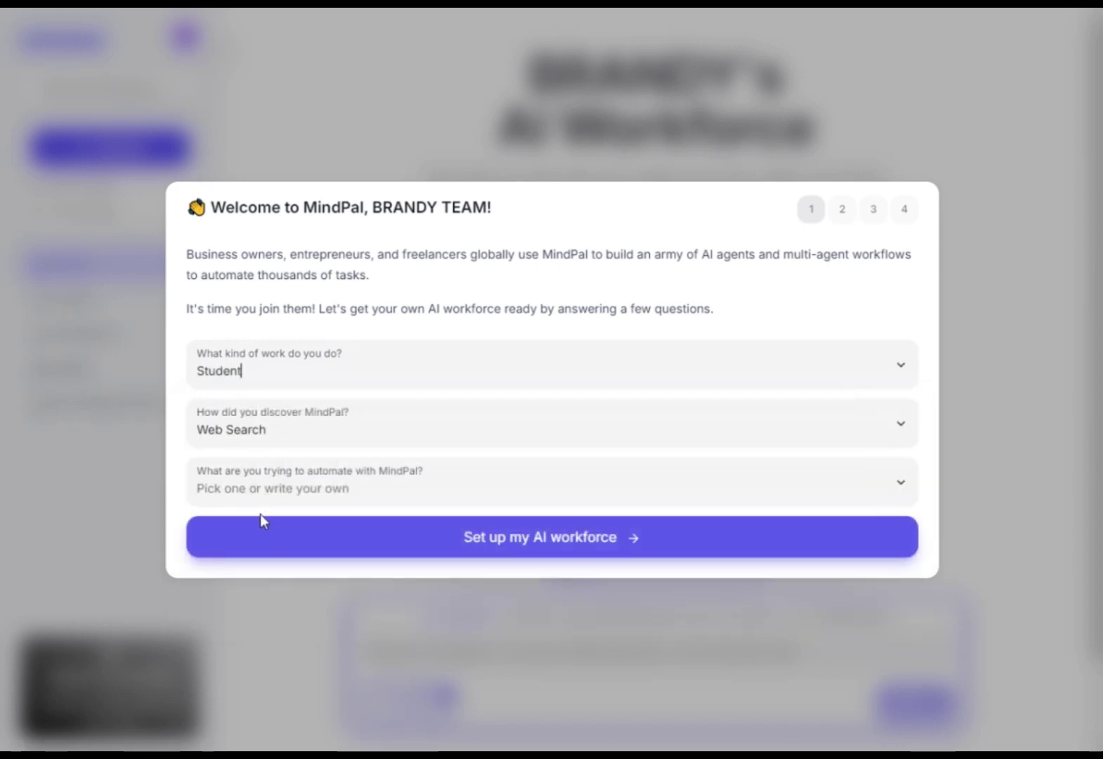
left_click(276, 489)
left_click(302, 618)
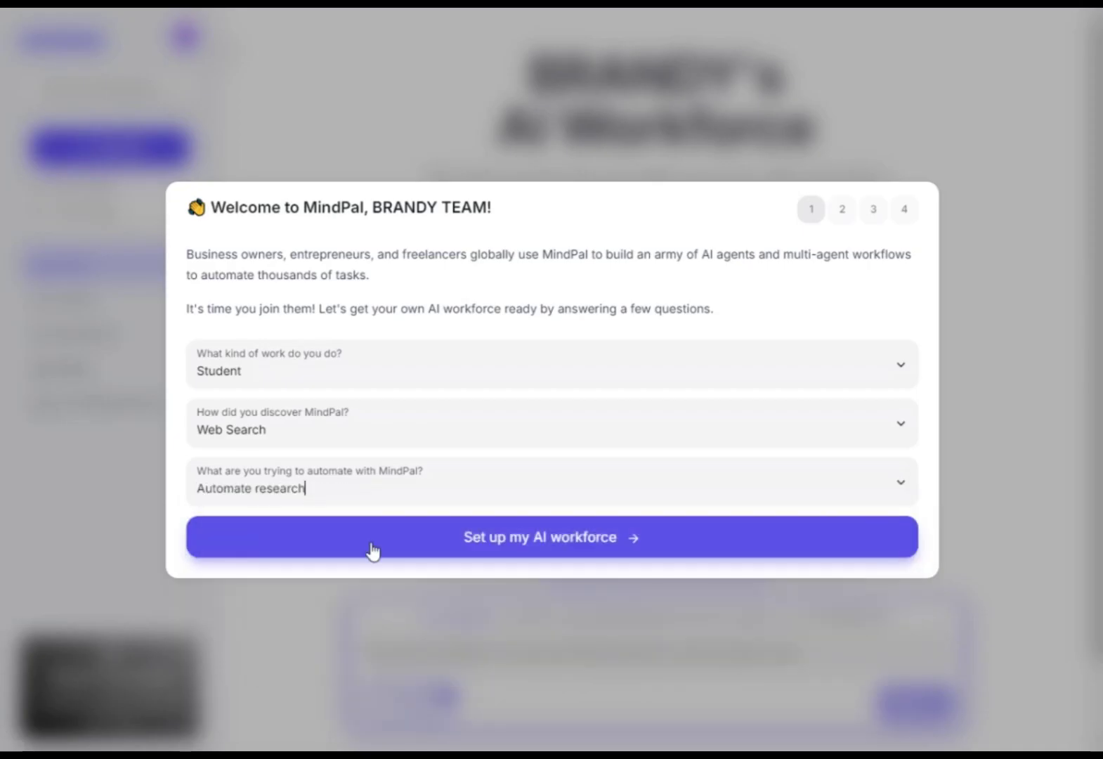
left_click(351, 537)
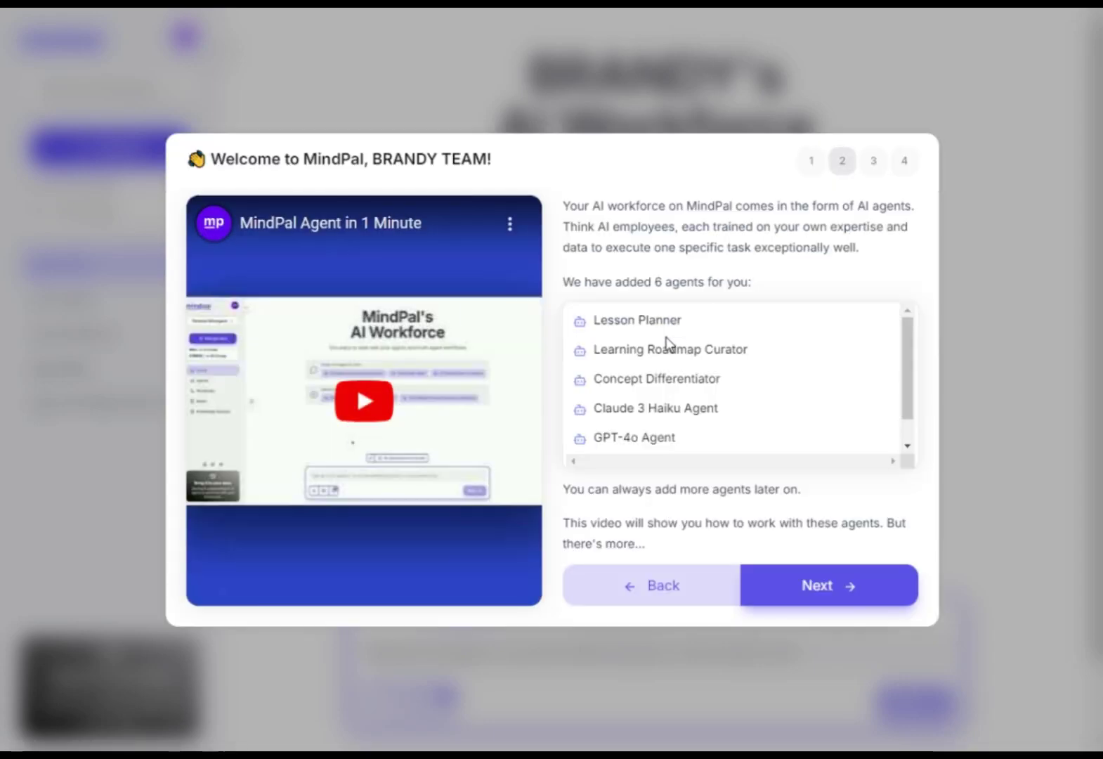
Step past the agents and final welcome screens, then start the guided product tour
left_click(748, 583)
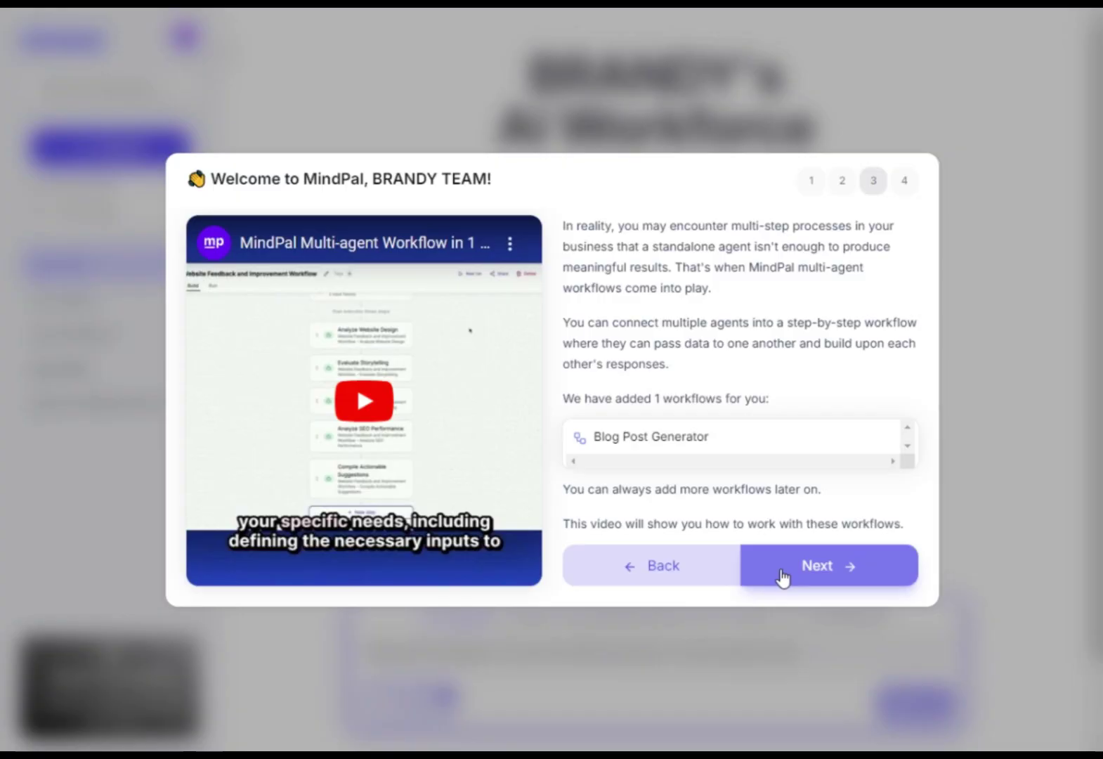
left_click(781, 572)
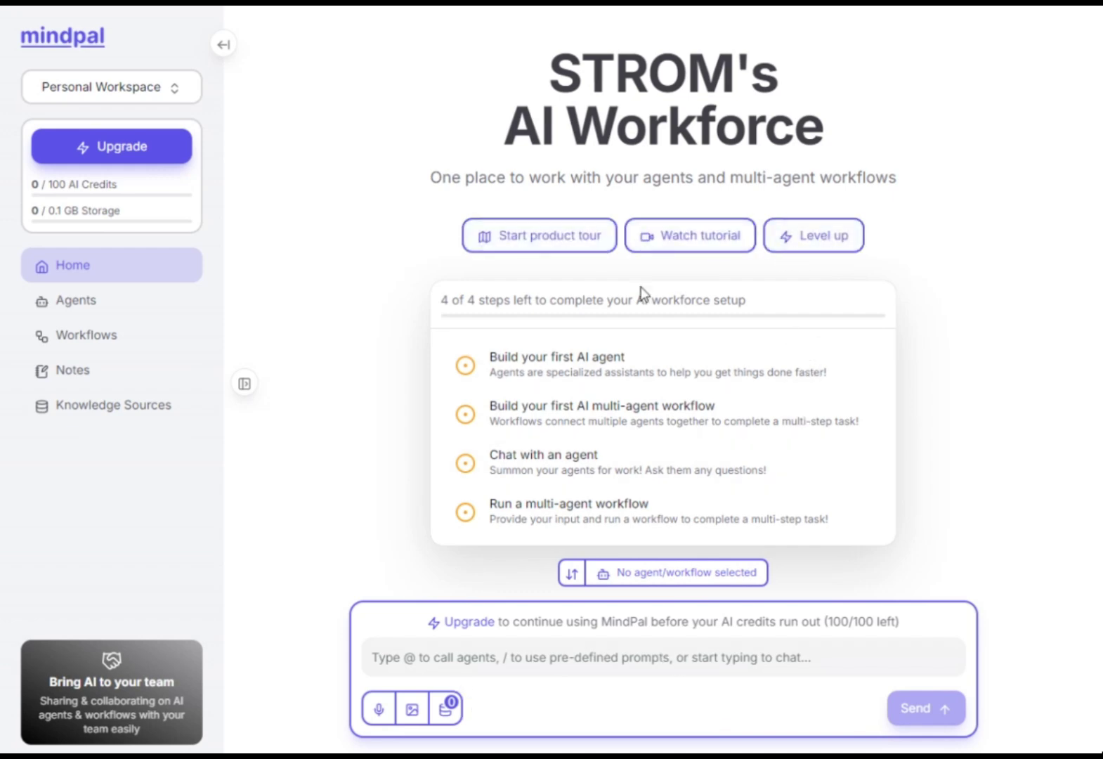
left_click(564, 242)
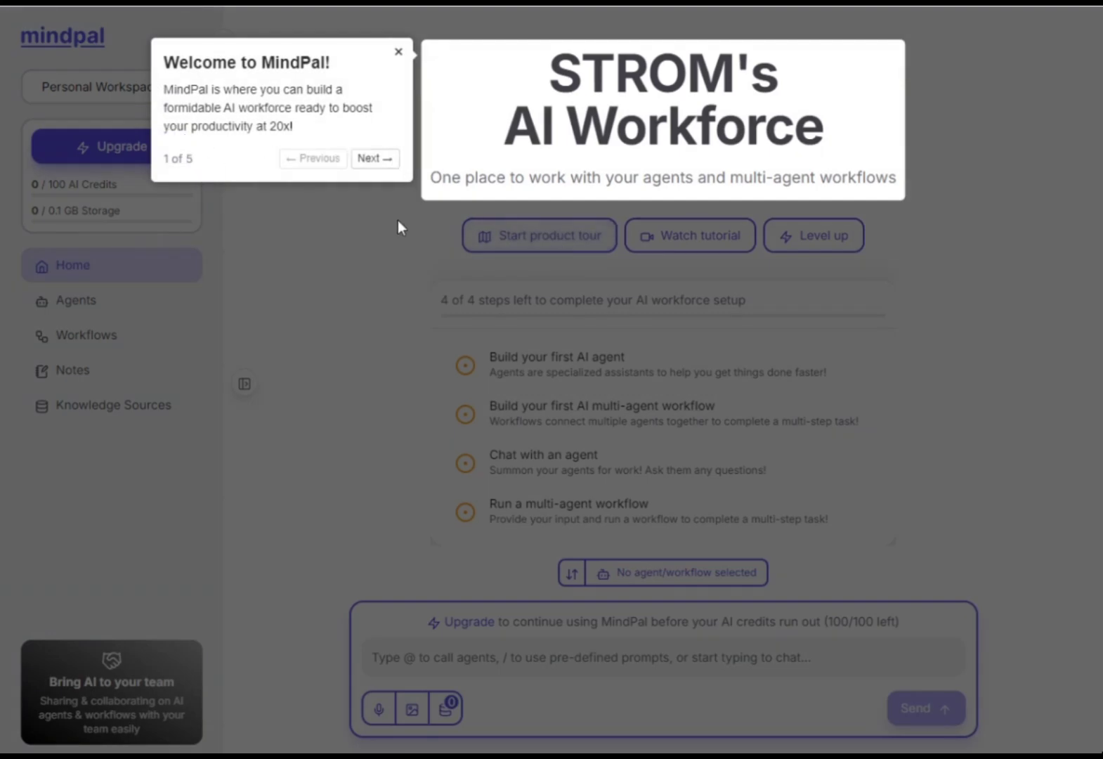
left_click(370, 159)
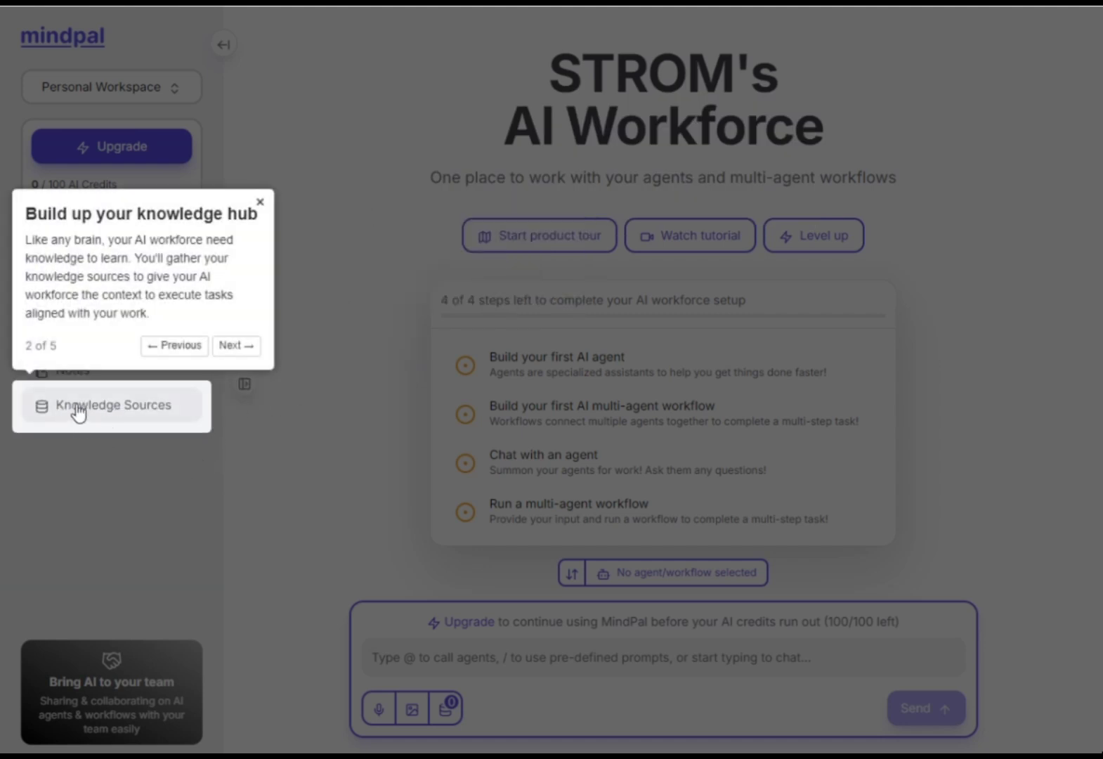
left_click(236, 345)
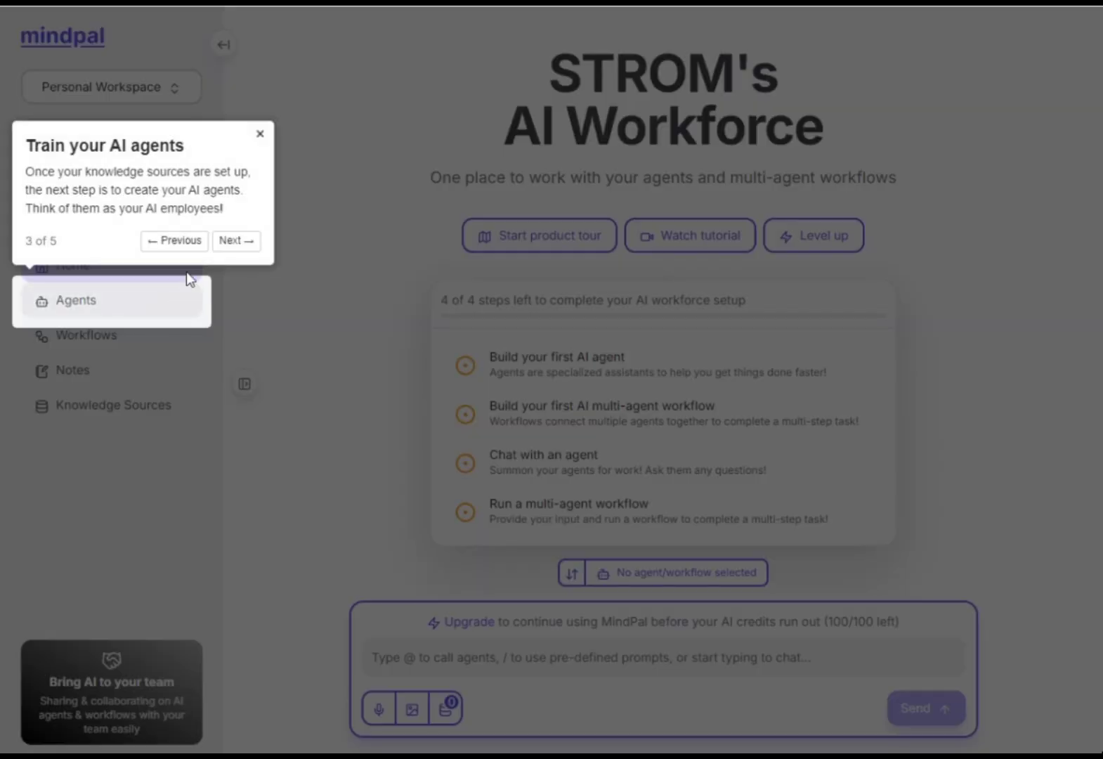
left_click(238, 241)
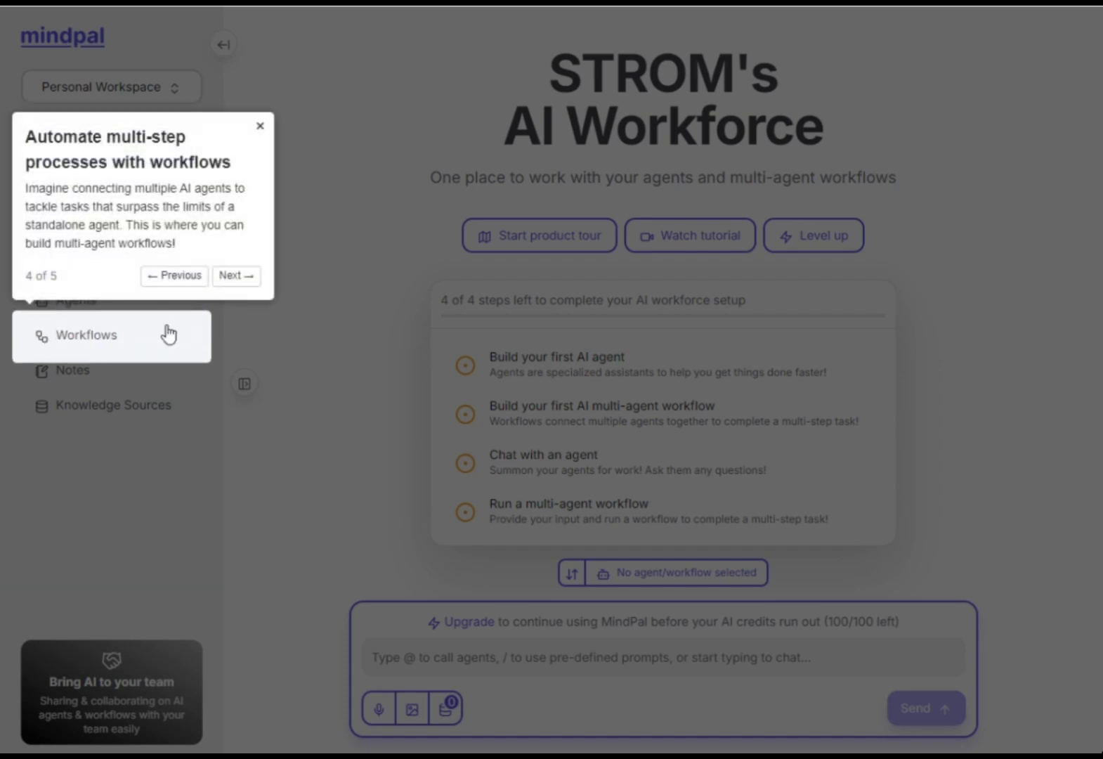
left_click(234, 276)
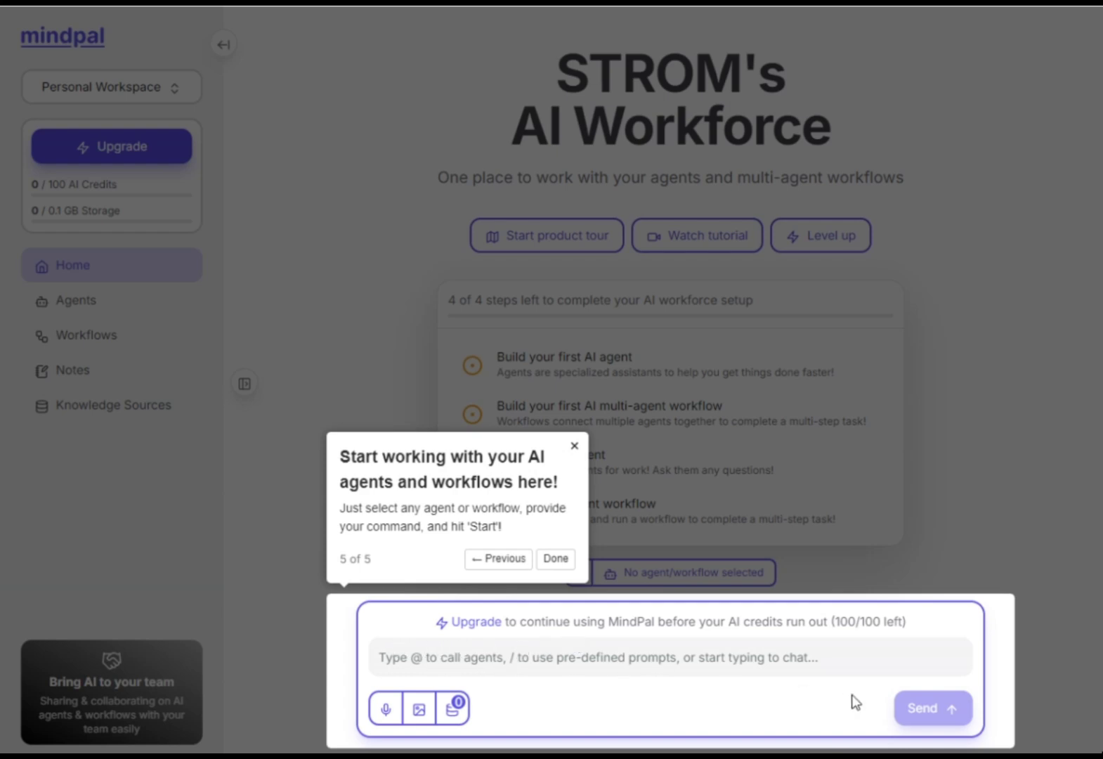
left_click(554, 560)
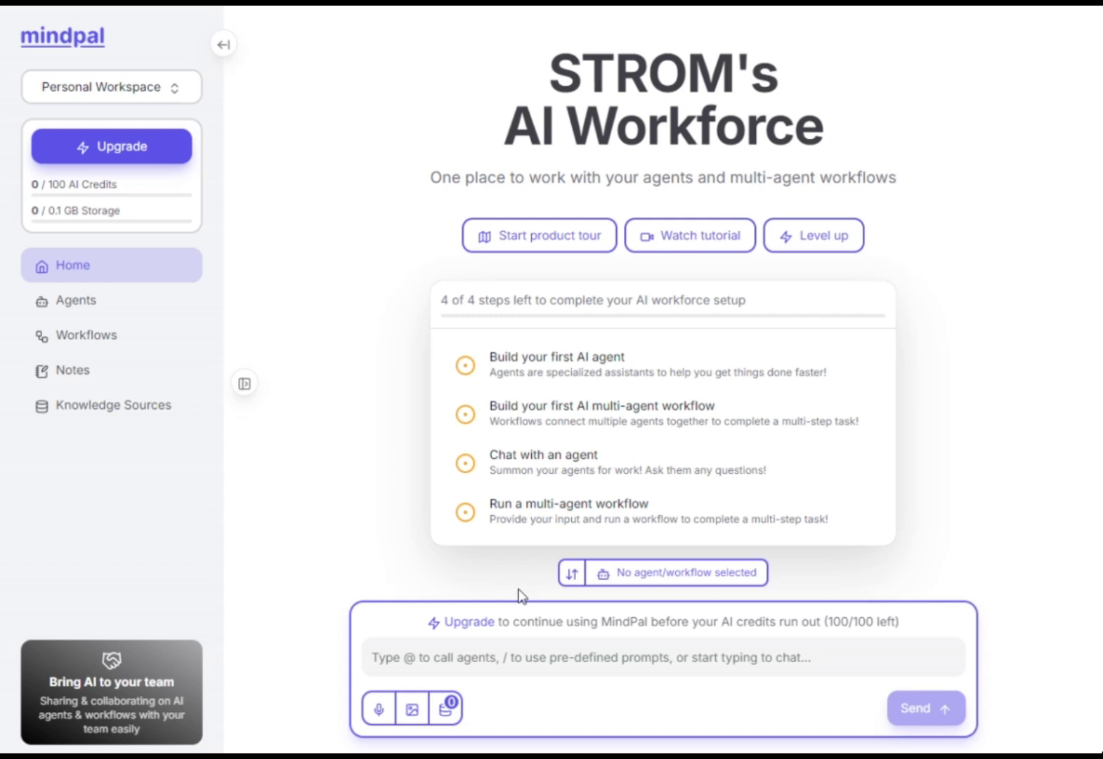
left_click(444, 710)
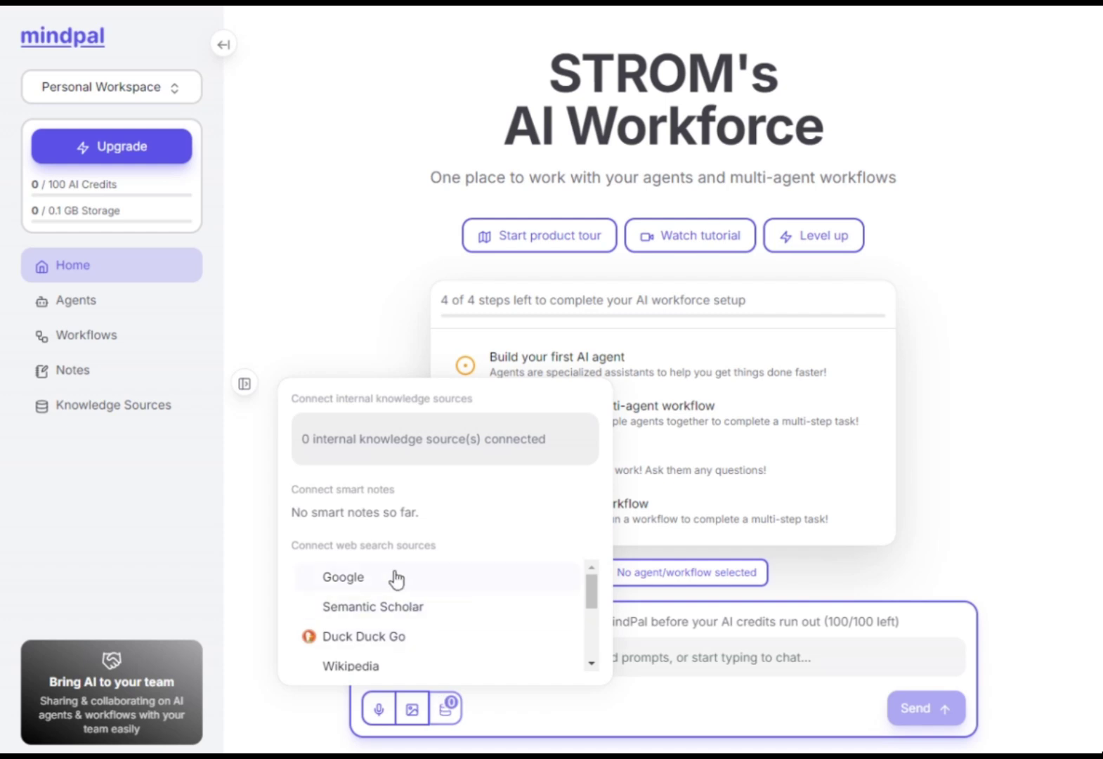
left_click(362, 578)
left_click(658, 713)
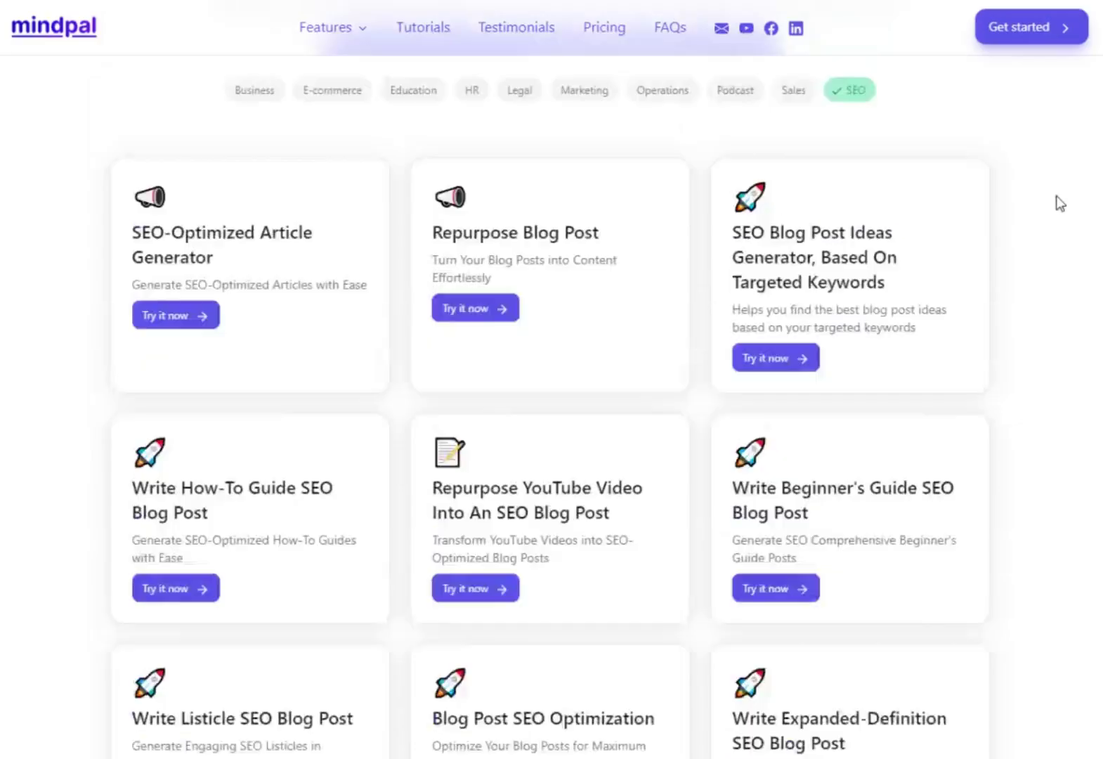
Try and clear the Podcast, Legal, E-commerce and Business category filters
scroll(1059, 201, "up", 2)
left_click(735, 229)
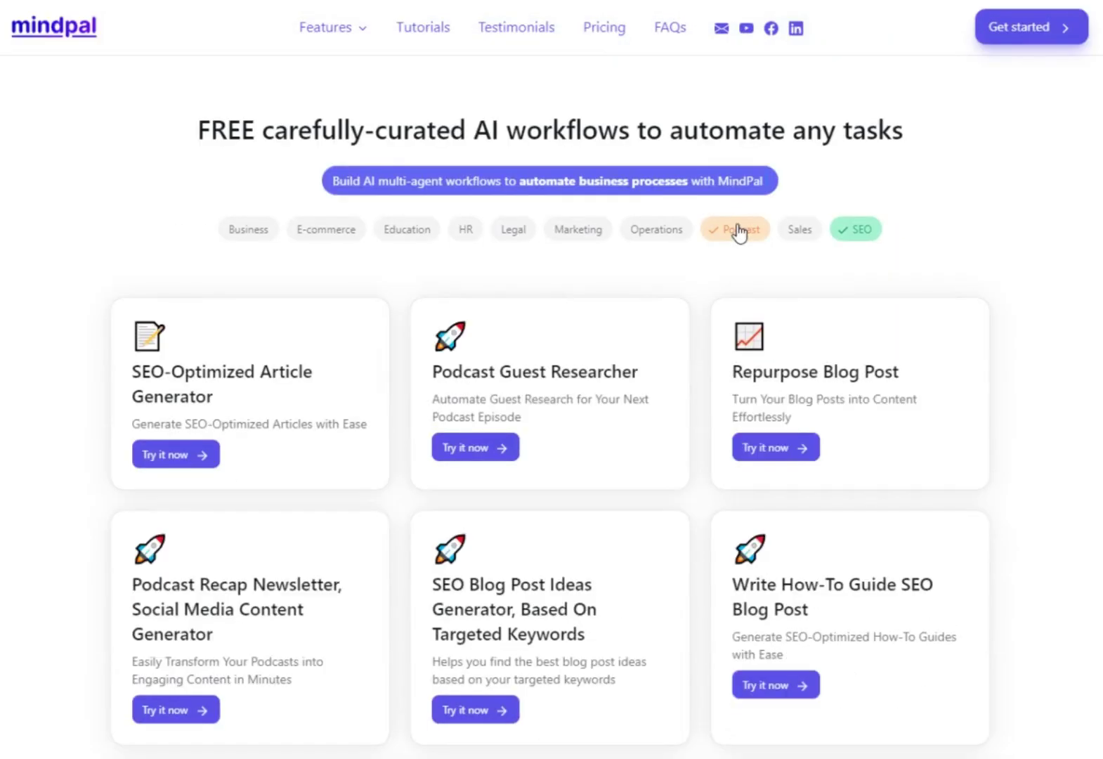
left_click(737, 230)
left_click(520, 229)
left_click(527, 229)
left_click(333, 232)
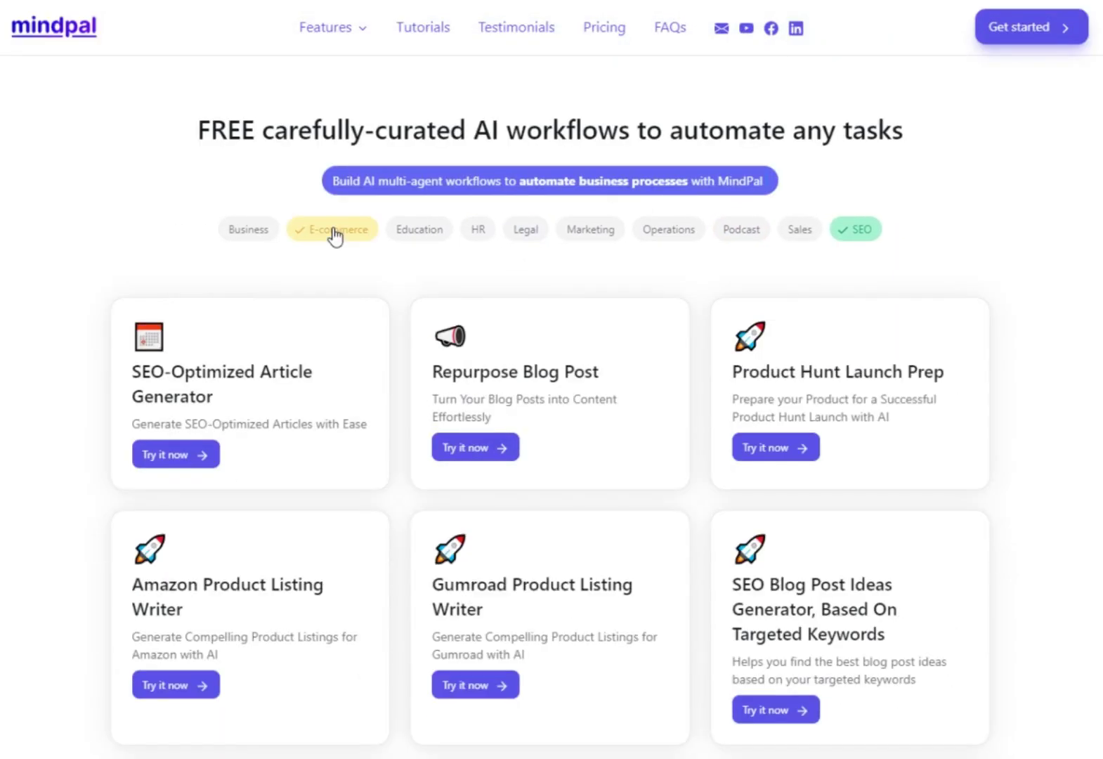
left_click(330, 232)
left_click(273, 236)
left_click(273, 237)
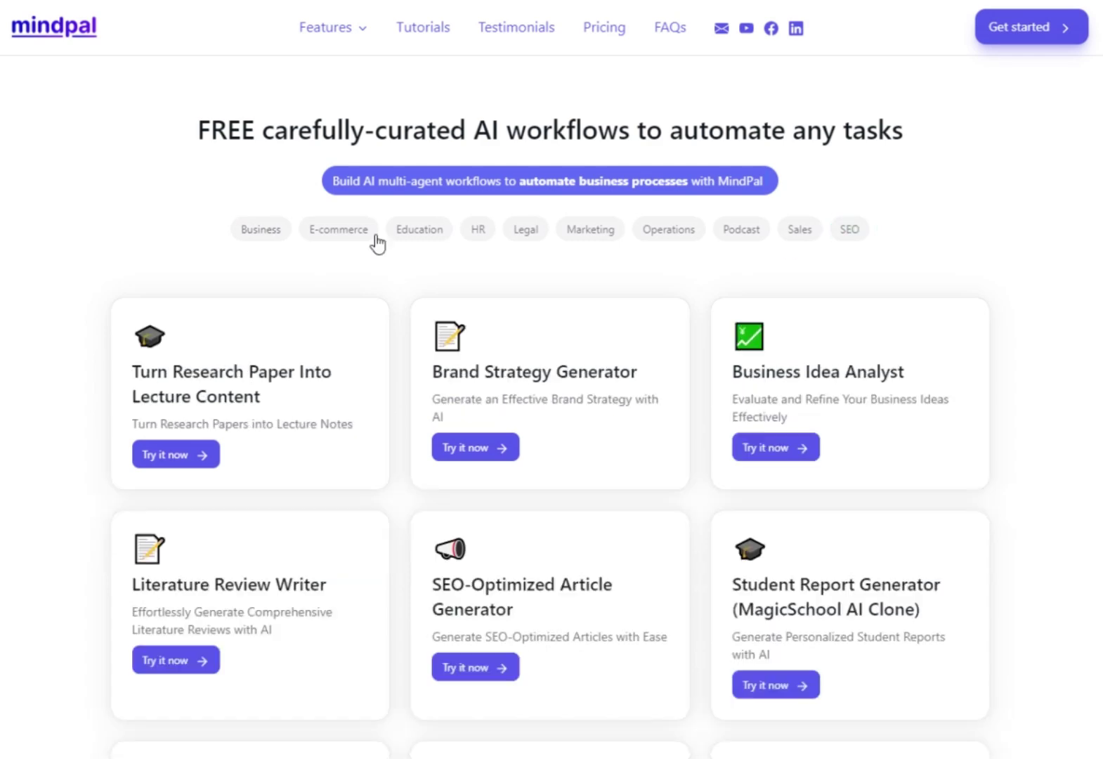
Filter templates by Business, E-commerce, HR and Marketing in turn, clearing each
left_click(271, 234)
left_click(351, 234)
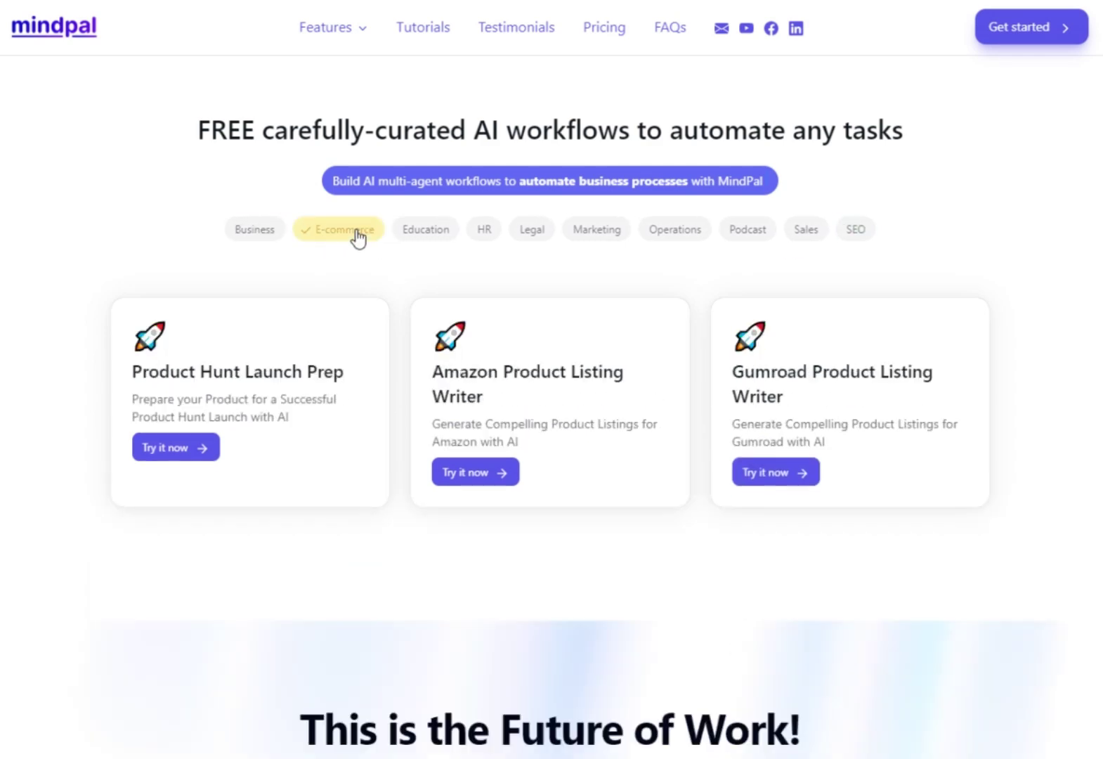
left_click(355, 235)
left_click(481, 235)
left_click(481, 235)
left_click(592, 230)
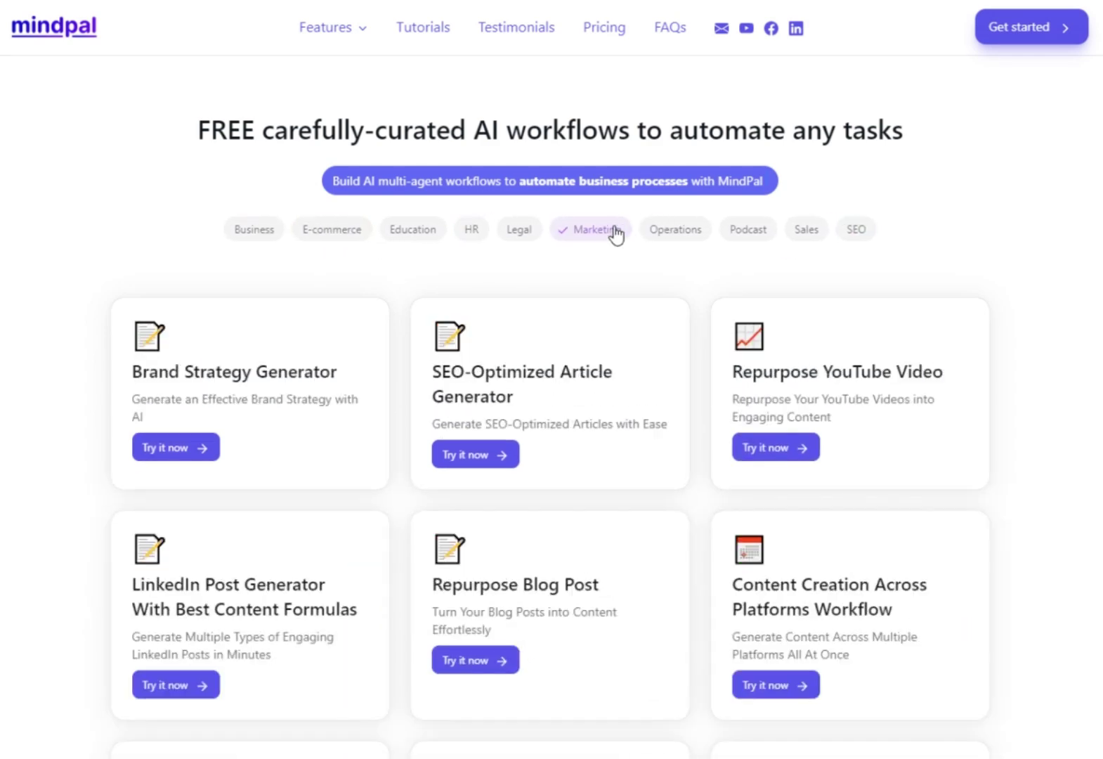
scroll(603, 291, "down", 4)
scroll(603, 288, "up", 4)
left_click(590, 231)
Filter to SEO workflows and scroll to the Repurpose Blog Post card
left_click(843, 232)
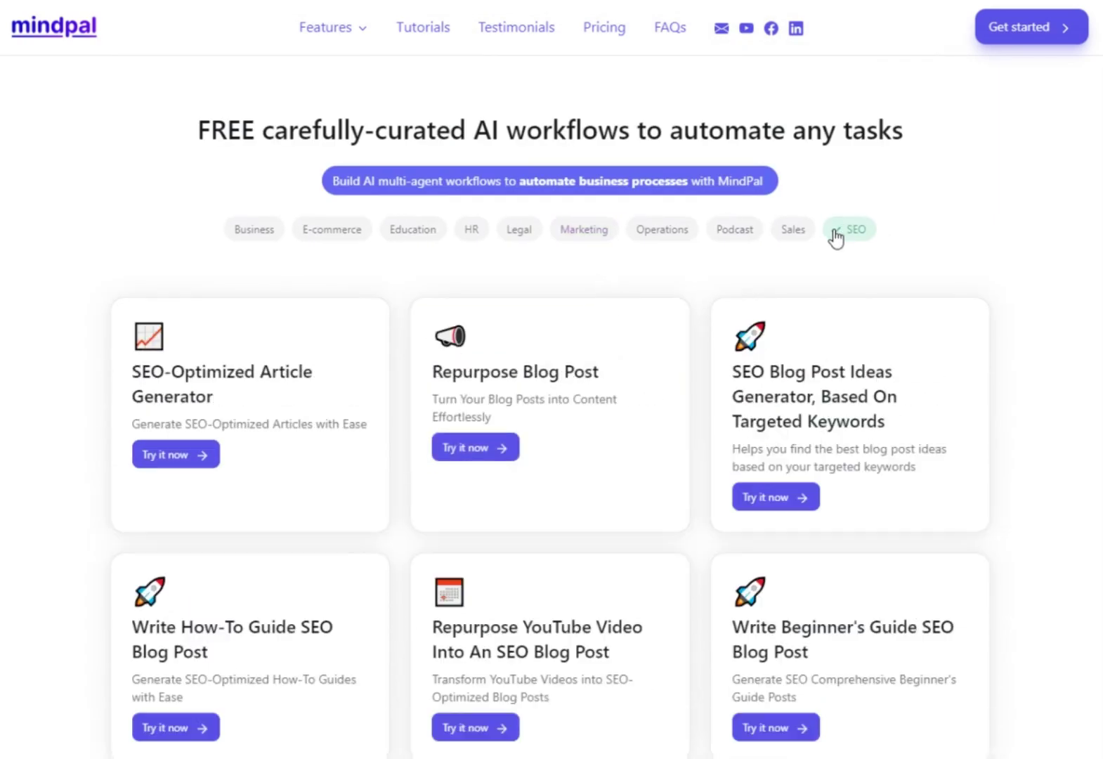
scroll(602, 361, "down", 3)
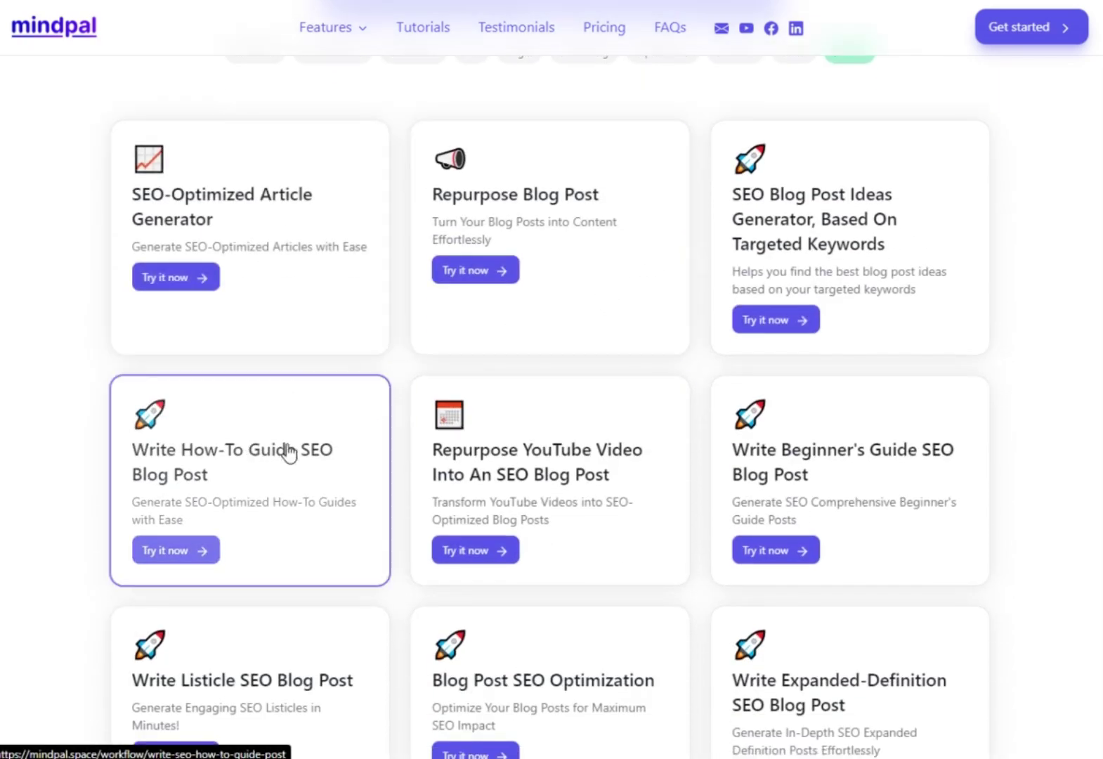
scroll(288, 450, "down", 6)
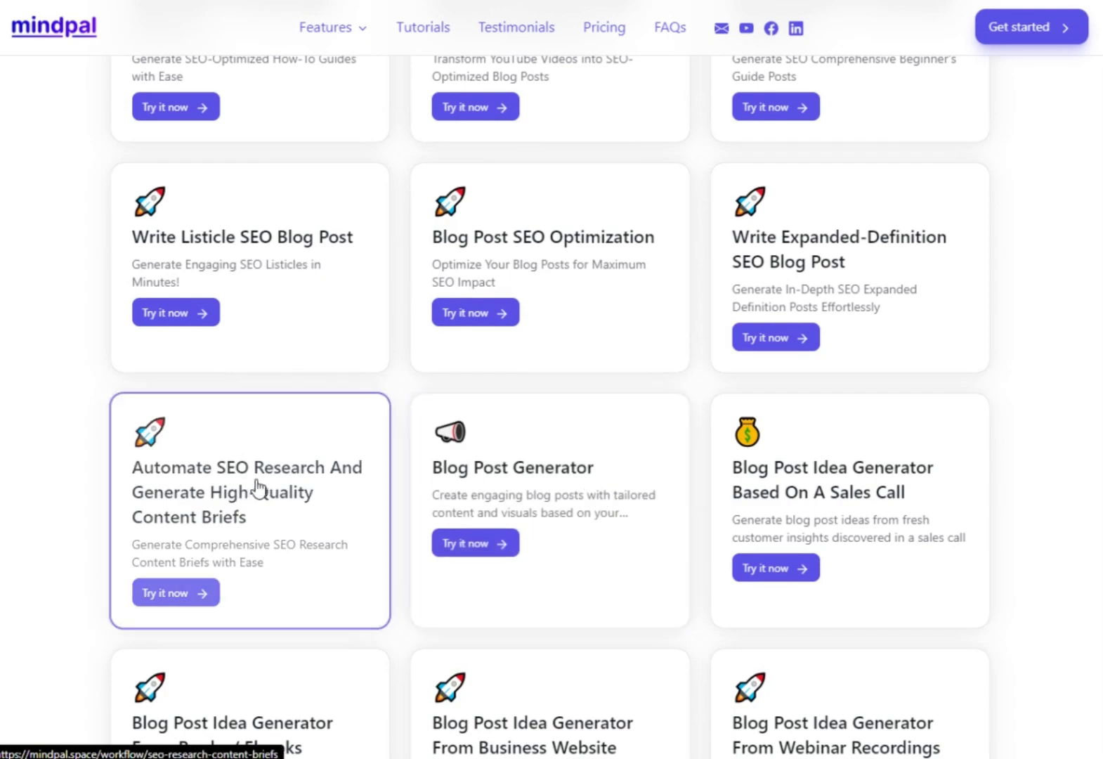
scroll(259, 487, "down", 5)
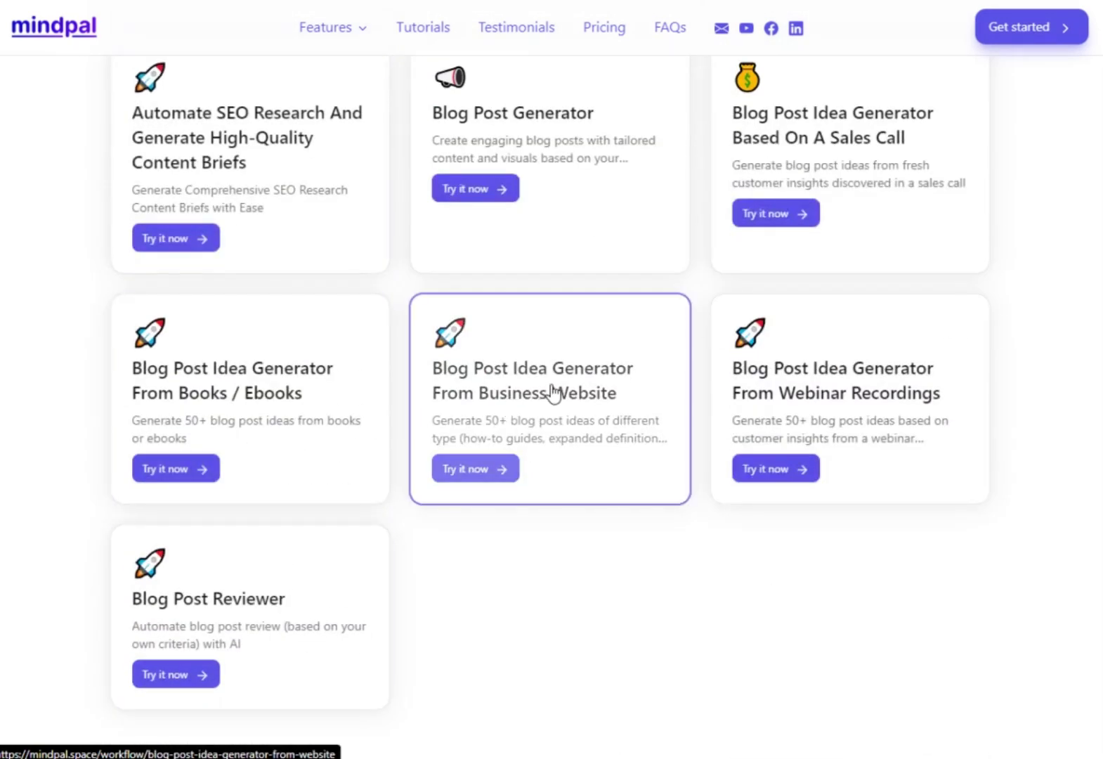
scroll(825, 401, "up", 10)
scroll(485, 312, "up", 3)
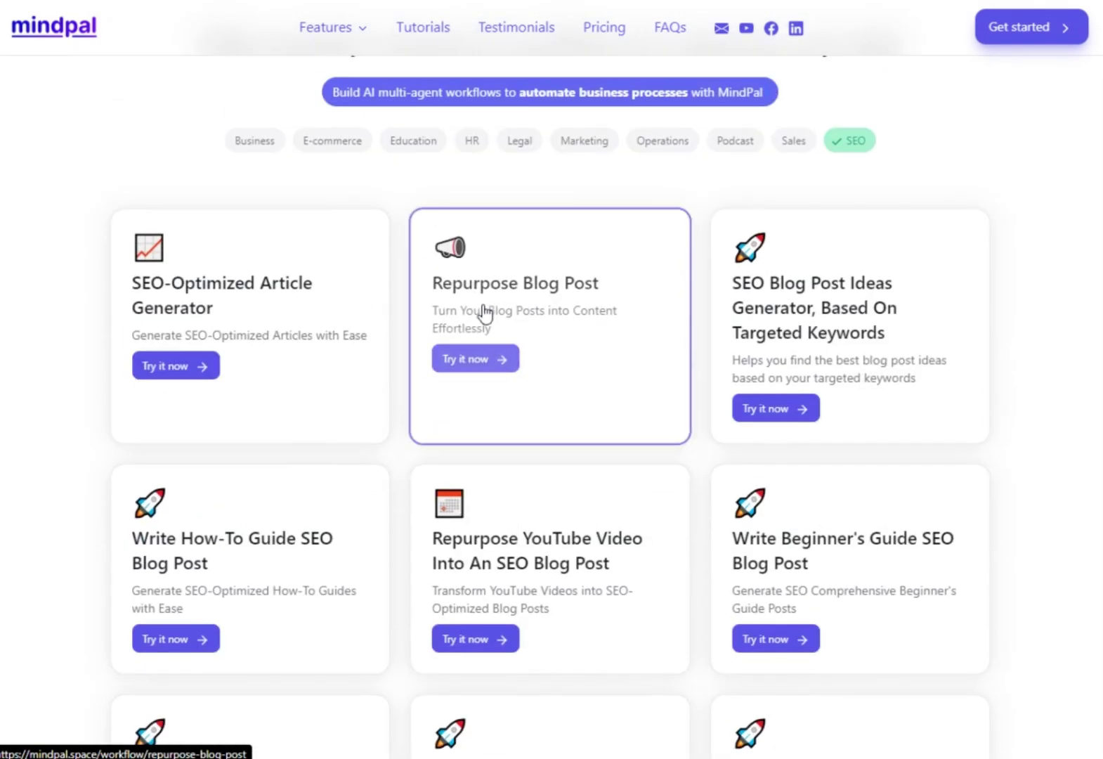
Open Repurpose Blog Post and read its What does it do and customization sections
left_click(461, 357)
scroll(499, 323, "down", 15)
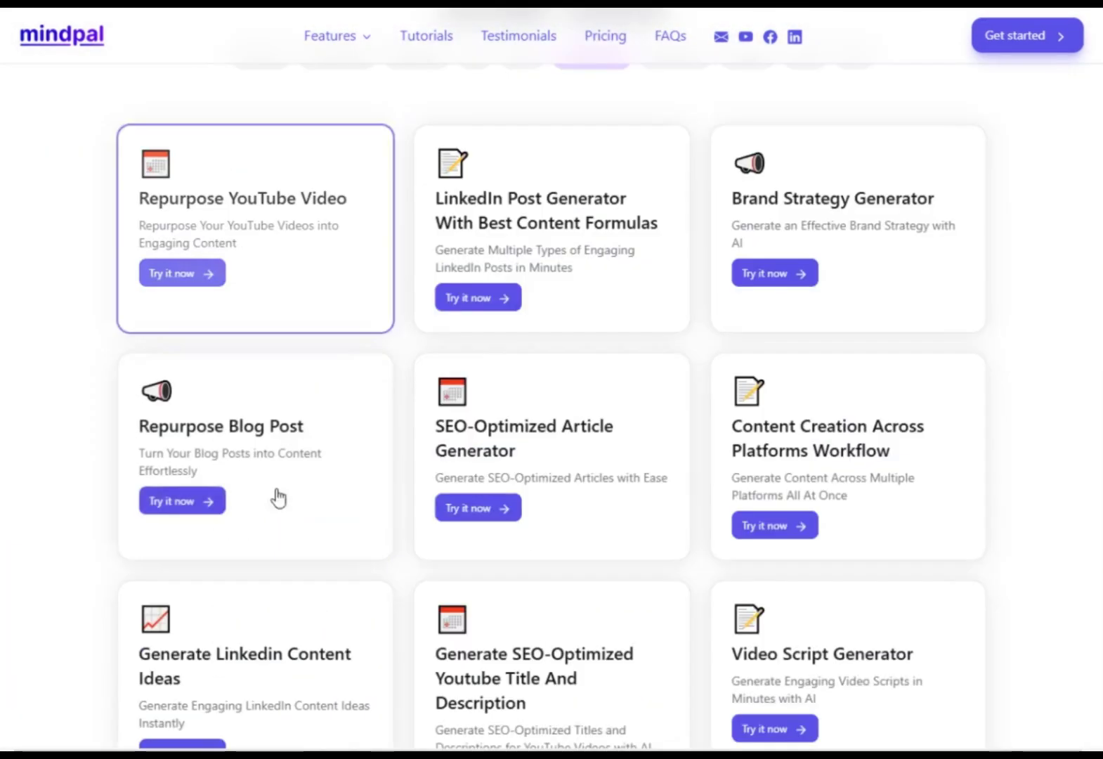
scroll(295, 460, "up", 14)
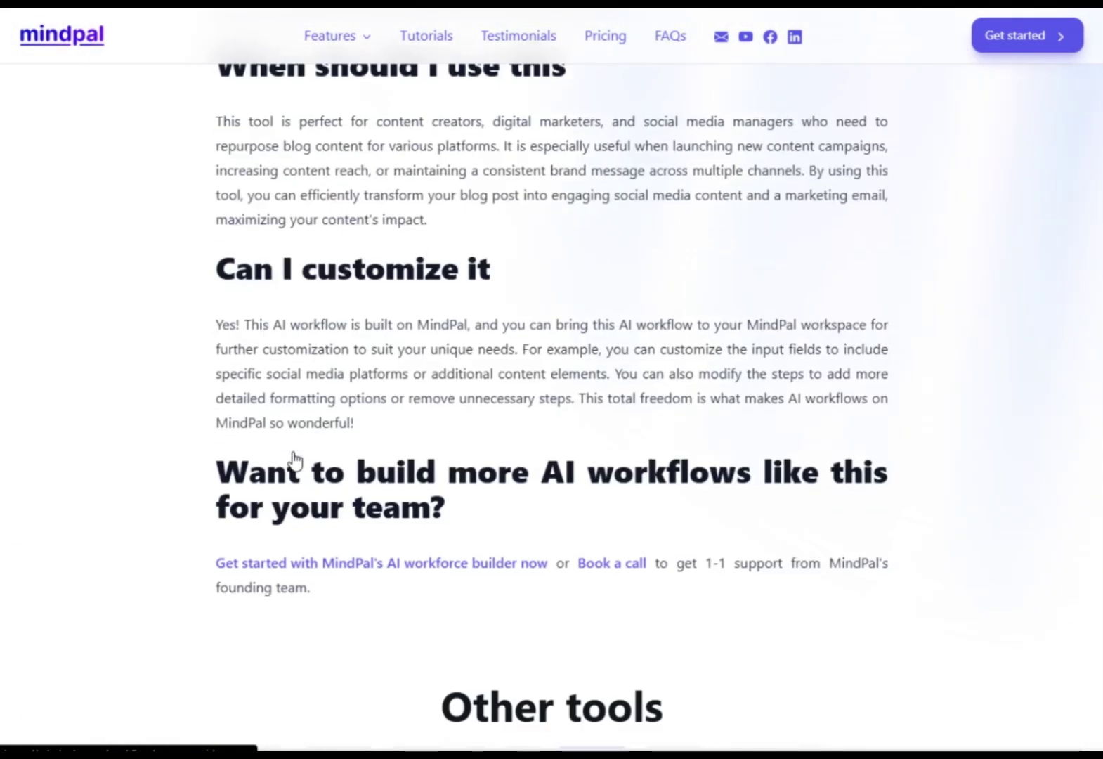
scroll(293, 460, "up", 8)
scroll(338, 496, "up", 1)
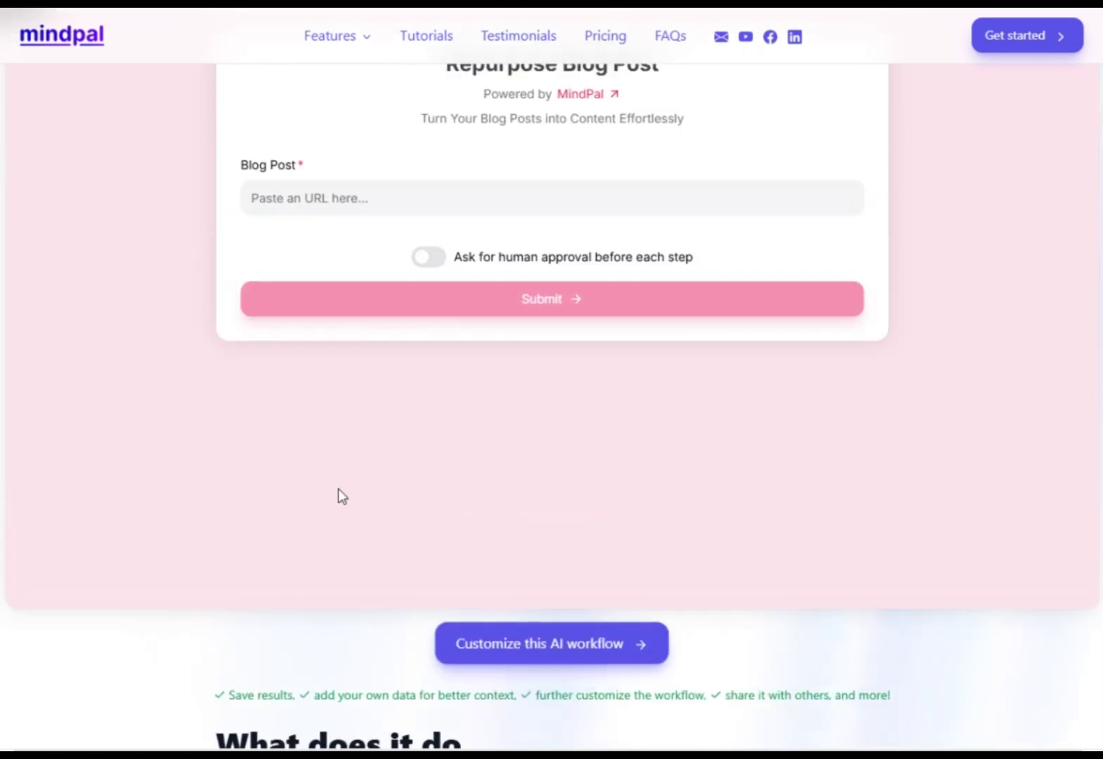
scroll(338, 496, "down", 1)
scroll(338, 496, "down", 11)
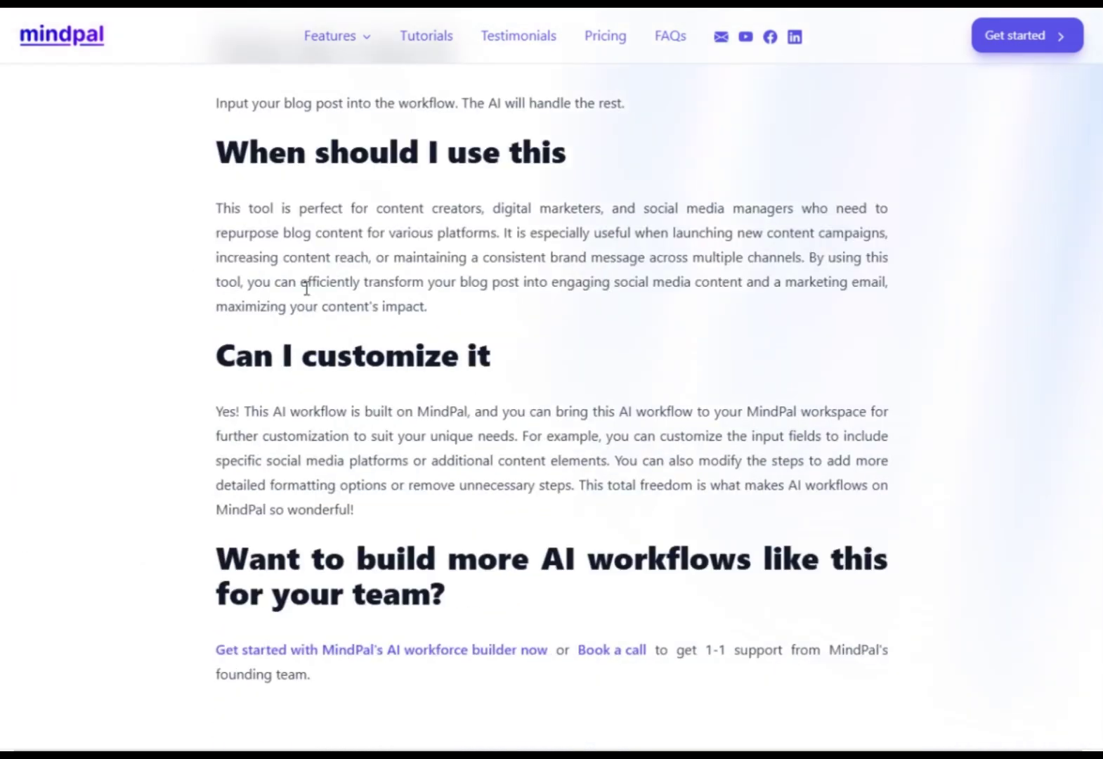
scroll(459, 528, "up", 5)
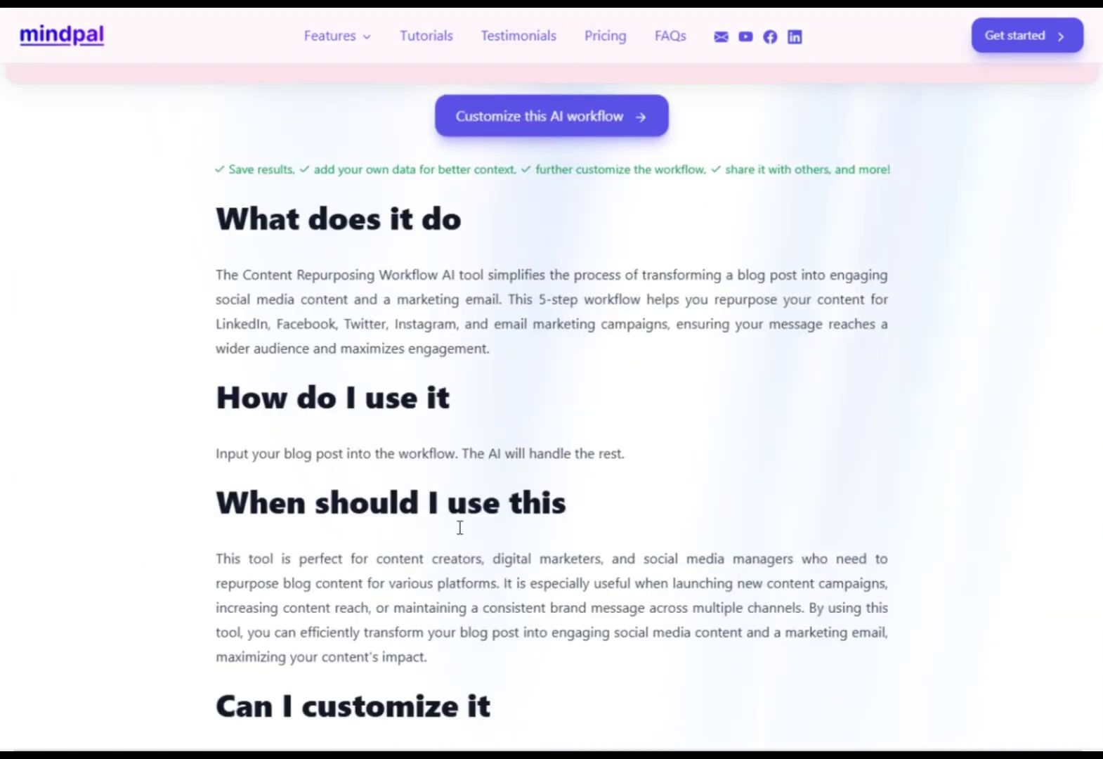
scroll(287, 443, "down", 4)
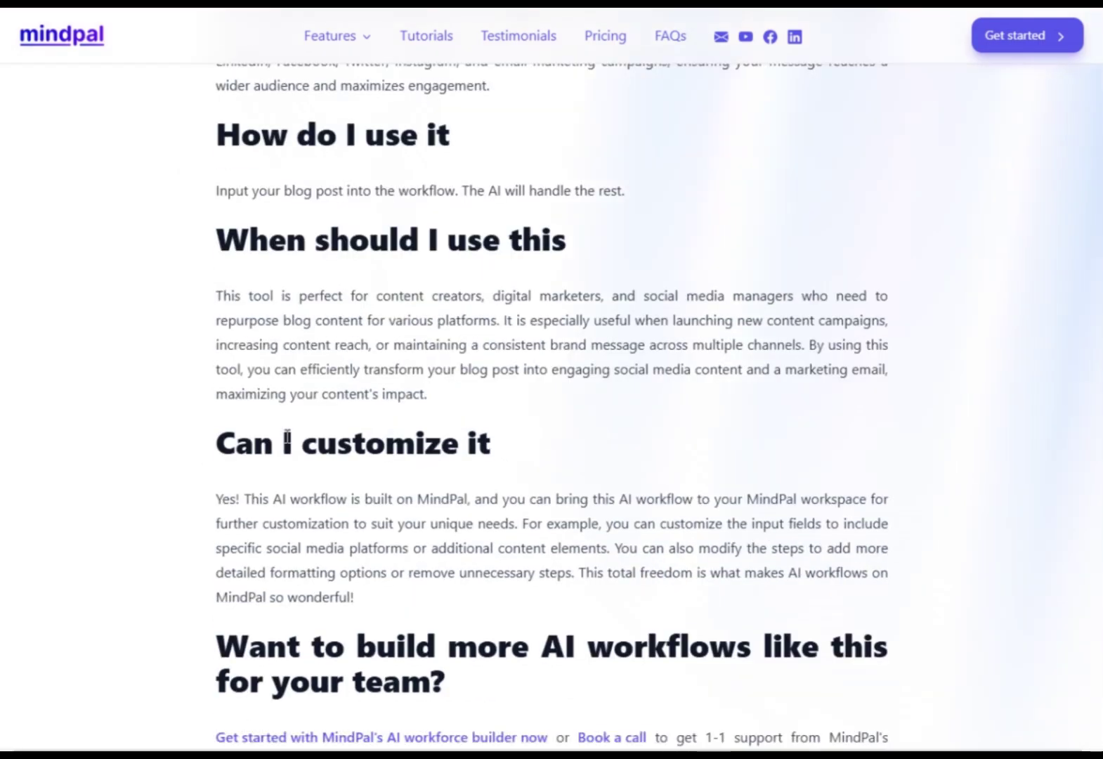
scroll(490, 520, "down", 4)
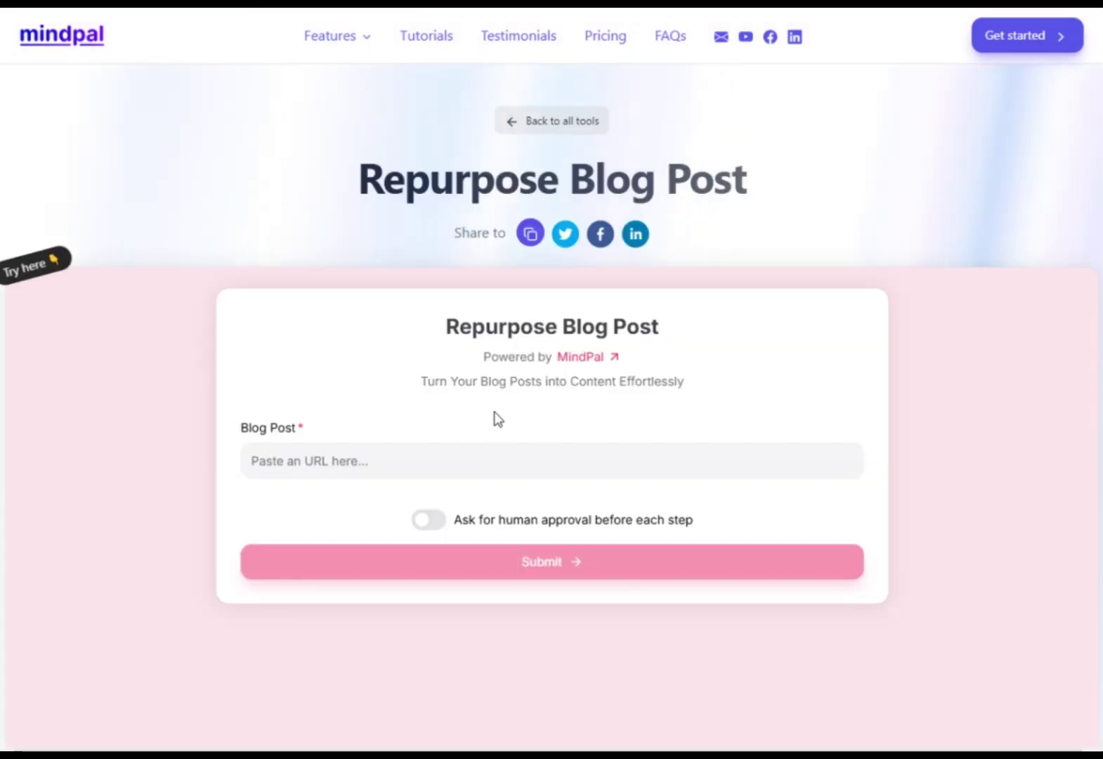
Paste the Wikipedia Search engine optimization URL into Blog Post and submit the run
left_click(343, 457)
type("https://en.wikipedia.org/wiki/Search_engine_optimization")
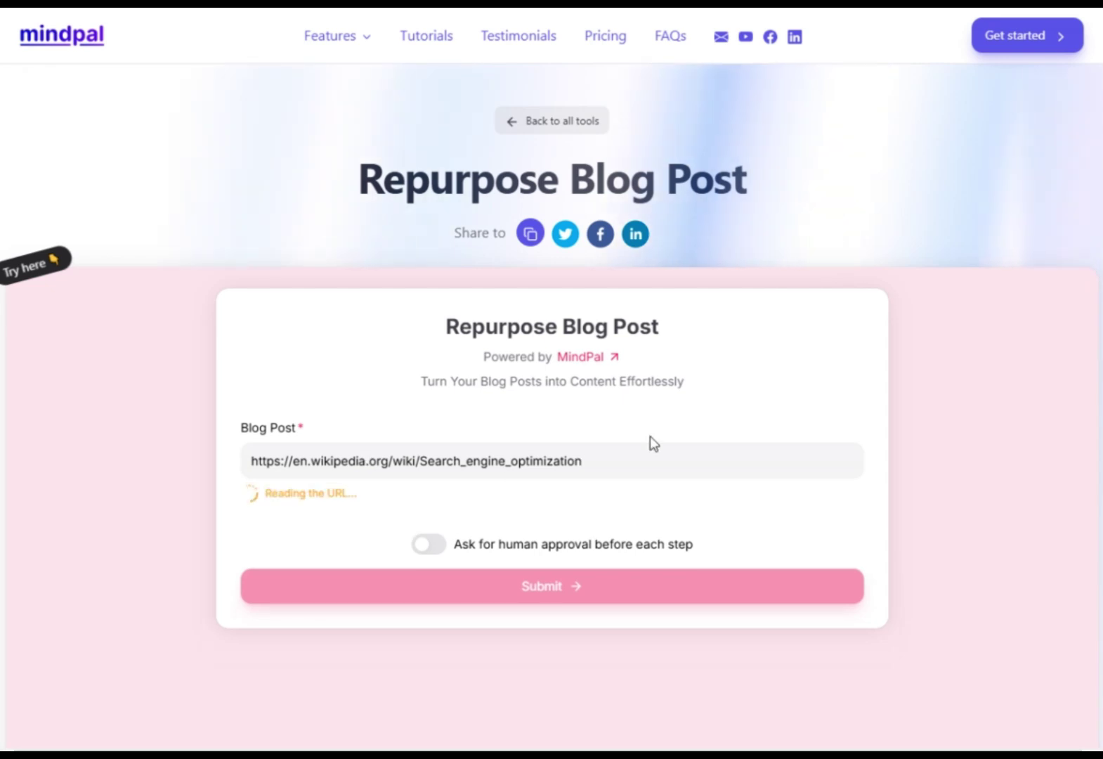
left_click(609, 587)
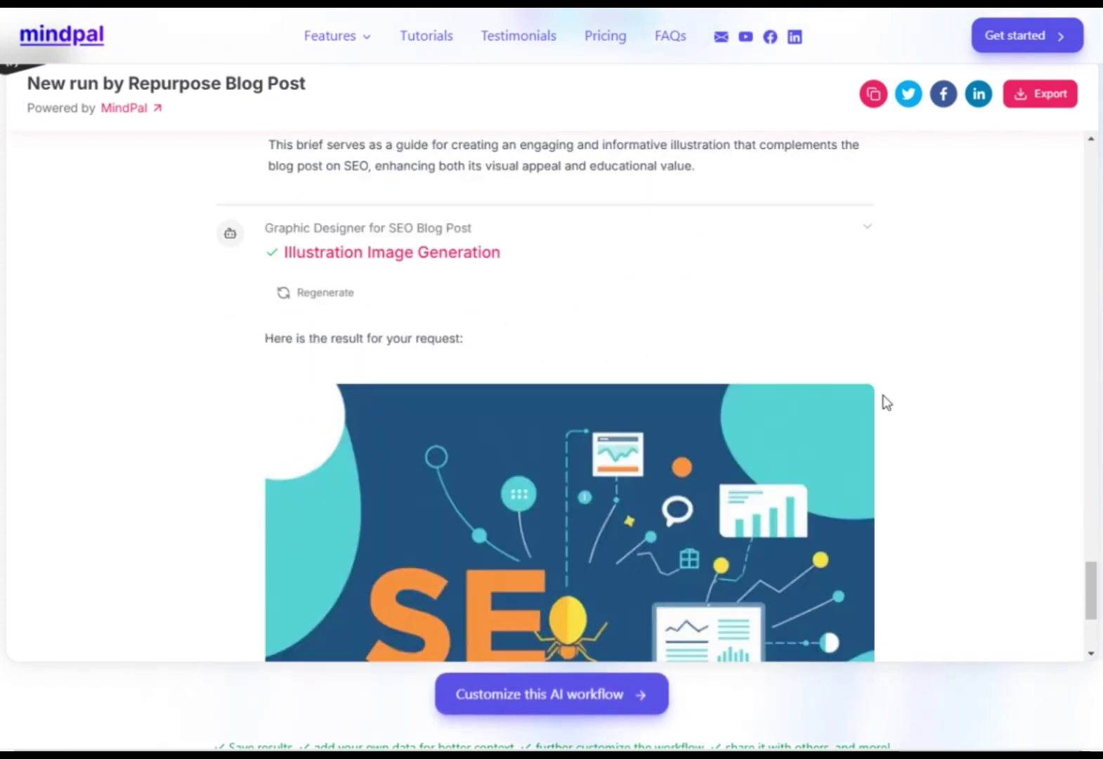
Regenerate the Illustration Image without a prompt, then bring up the Export choices
scroll(294, 397, "up", 5)
left_click(294, 395)
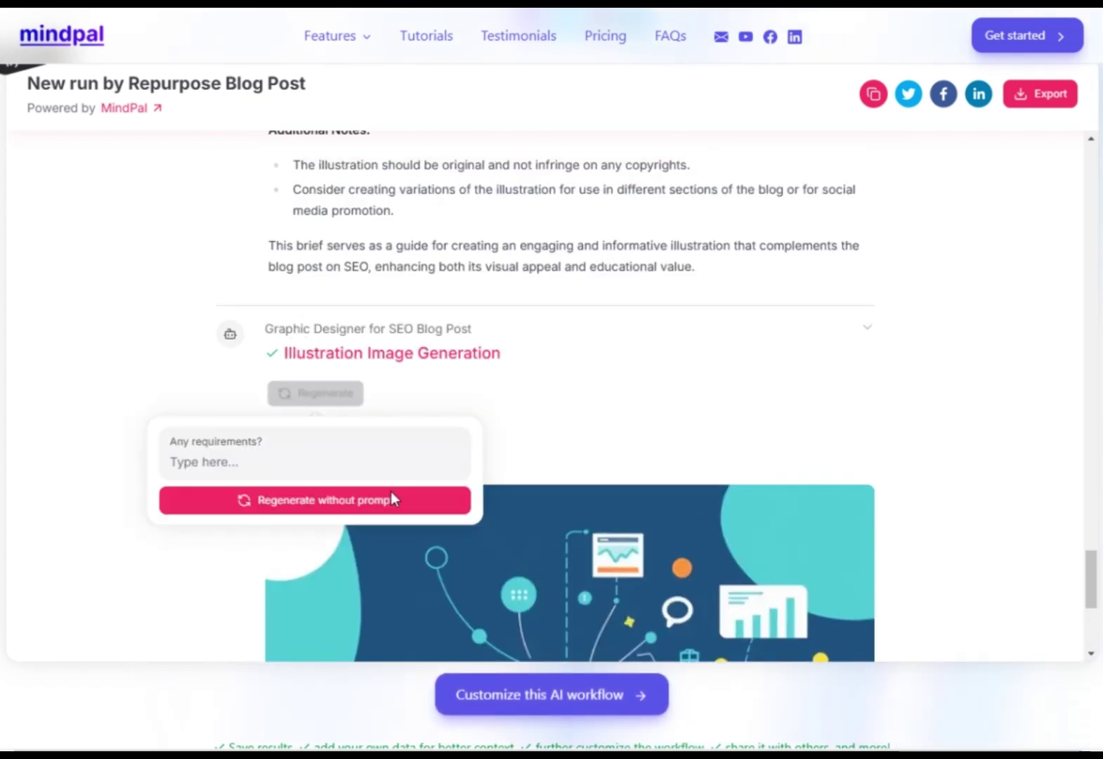
left_click(391, 497)
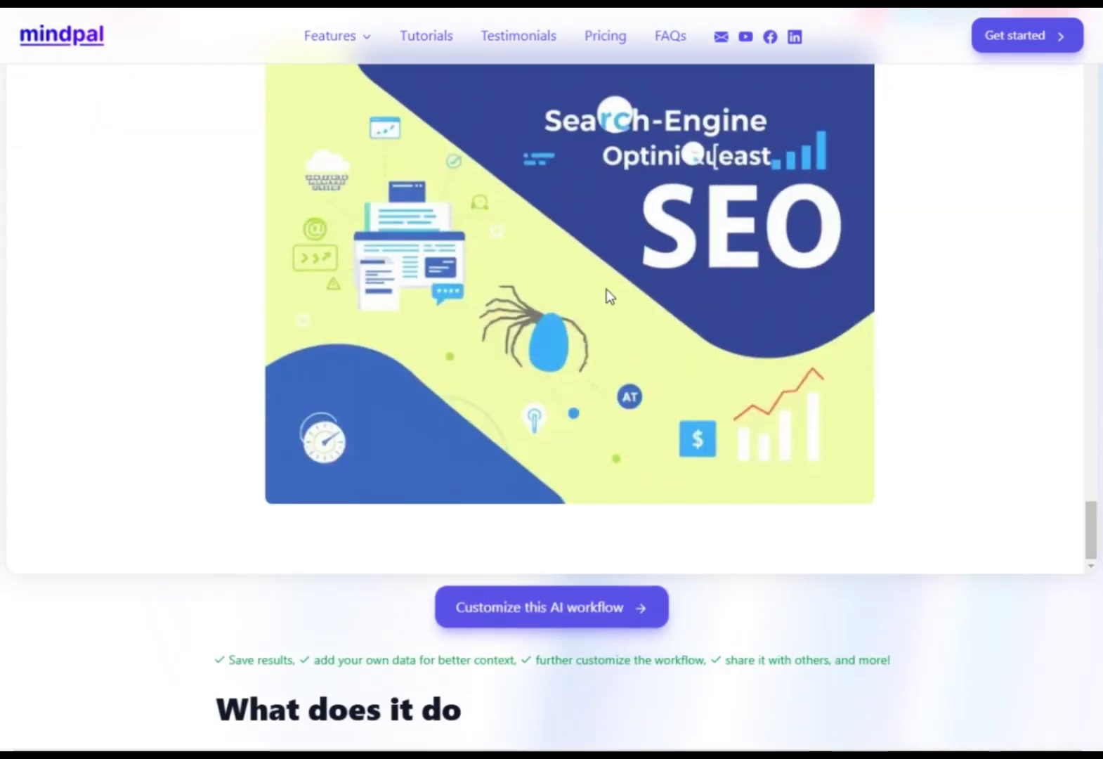
scroll(978, 201, "up", 5)
scroll(979, 201, "up", 15)
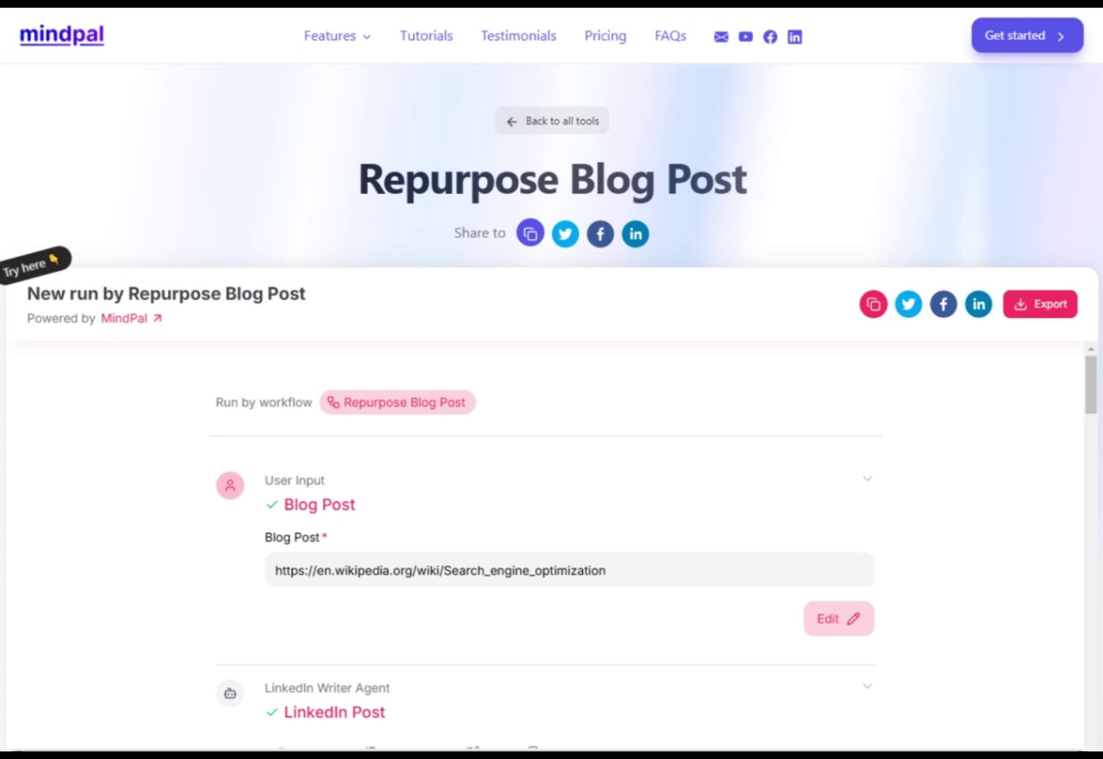
left_click(1054, 306)
Export the run to PDF and scroll to page 7, the Marketing Email
left_click(998, 350)
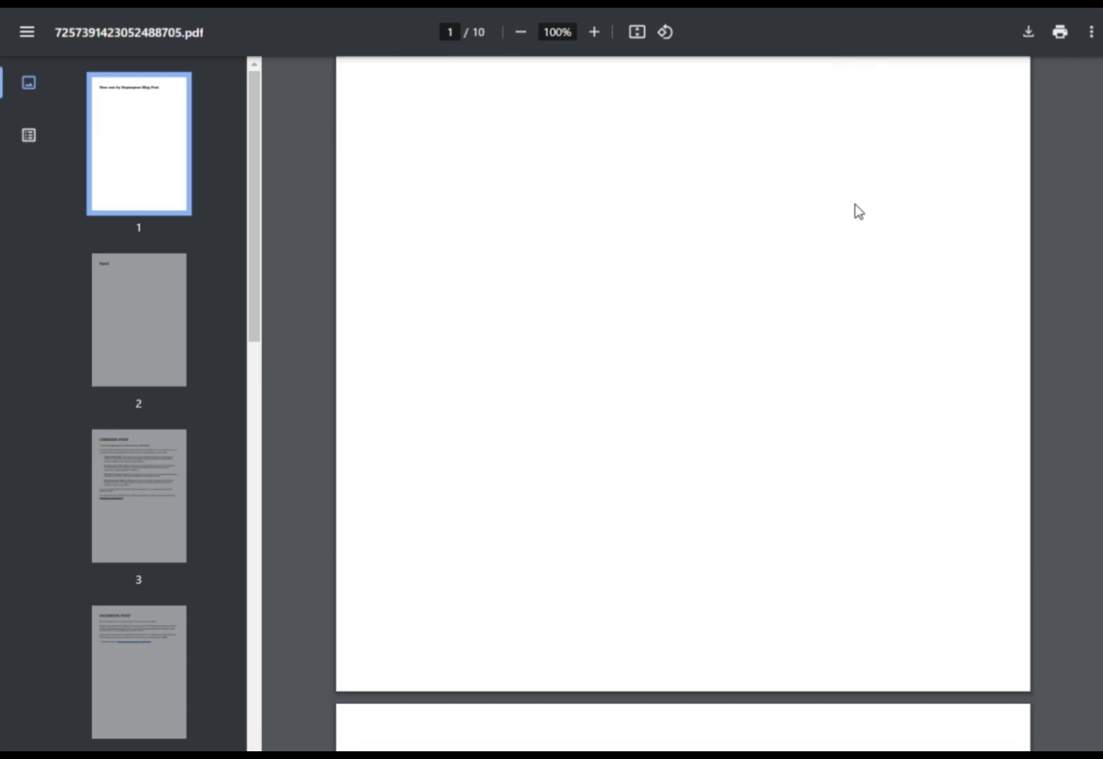
scroll(854, 209, "down", 20)
scroll(615, 409, "down", 20)
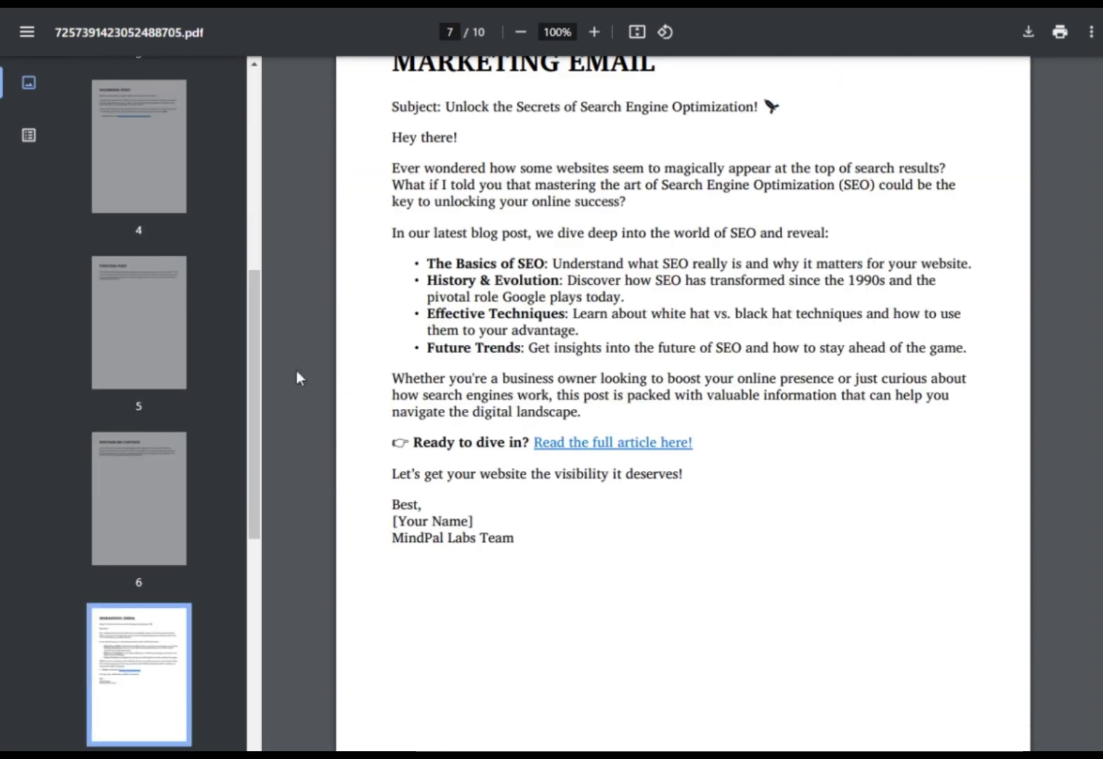